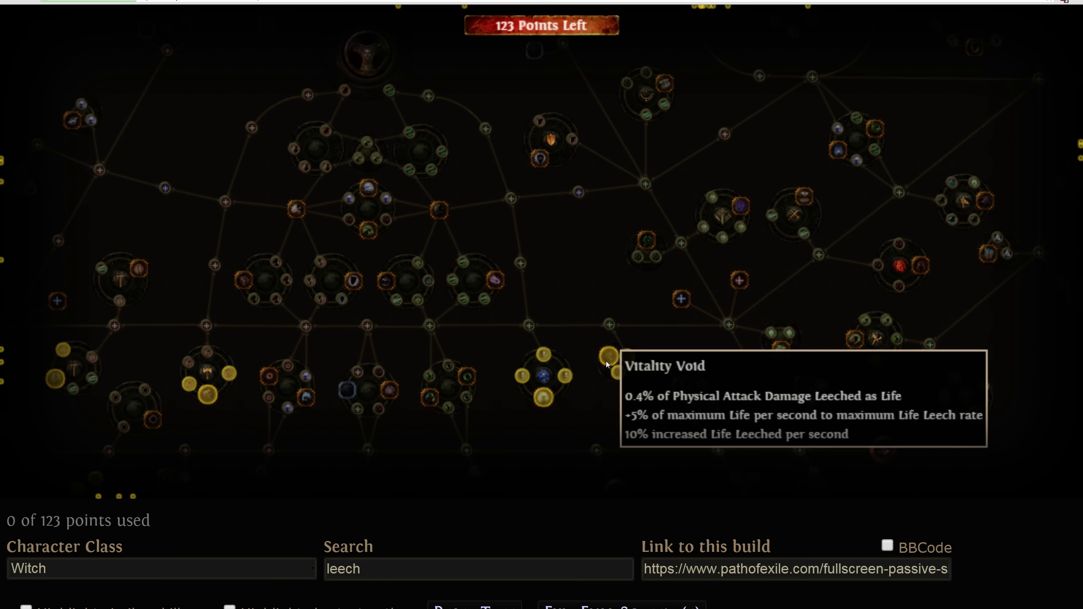
# - Switch to the Path of Exile 2.0 Leech spreadsheet and examine the leech totals, Maximum Pool and Base Pool Leech Rate per Second
pyautogui.hotkey('ctrl', 'Tab')
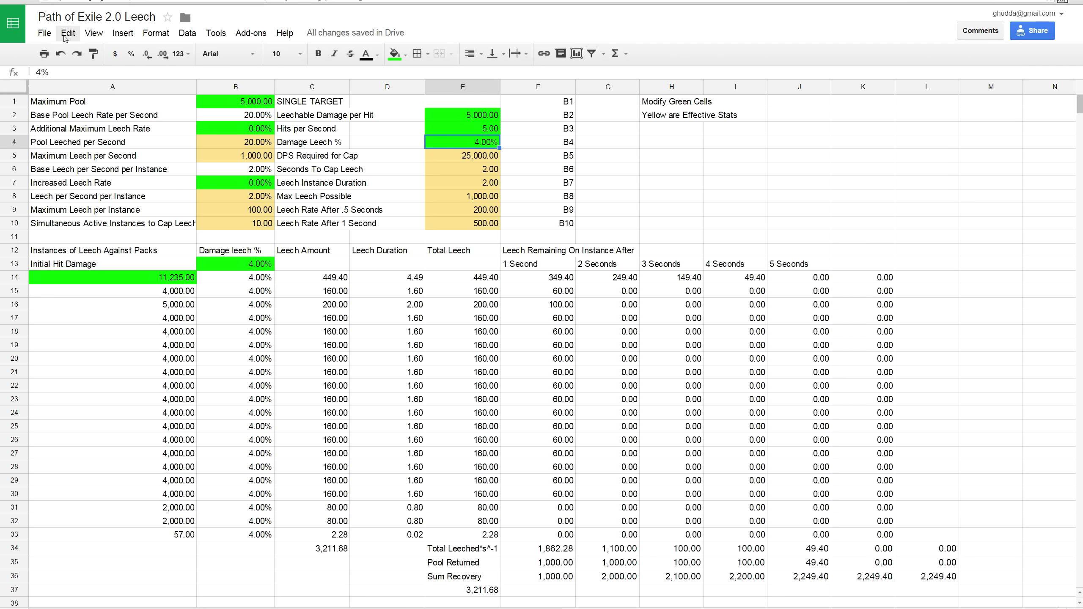
pyautogui.click(659, 237)
pyautogui.click(891, 144)
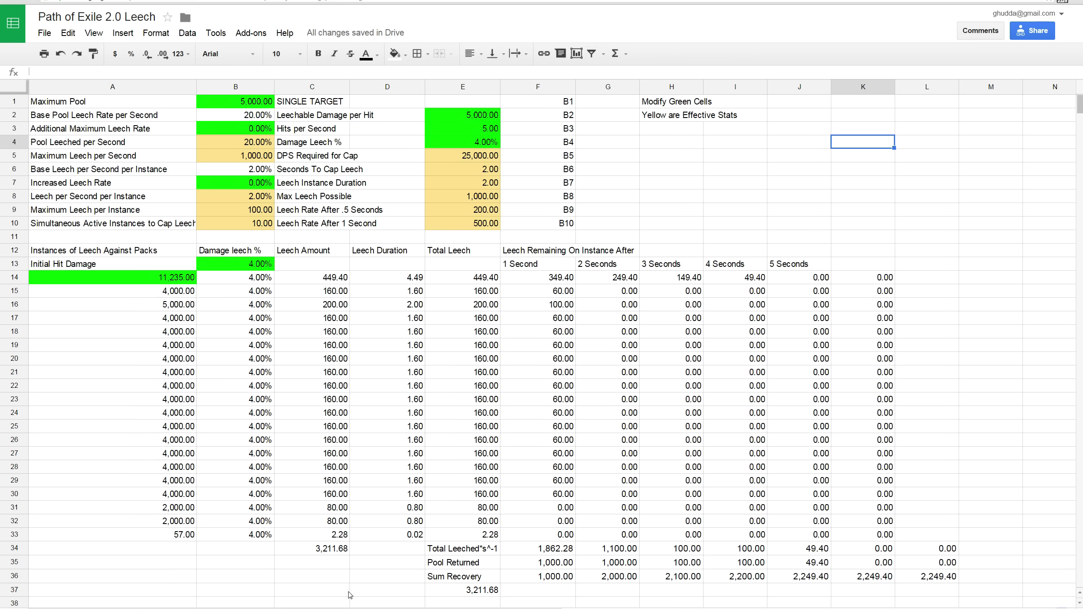
pyautogui.click(335, 552)
pyautogui.click(472, 593)
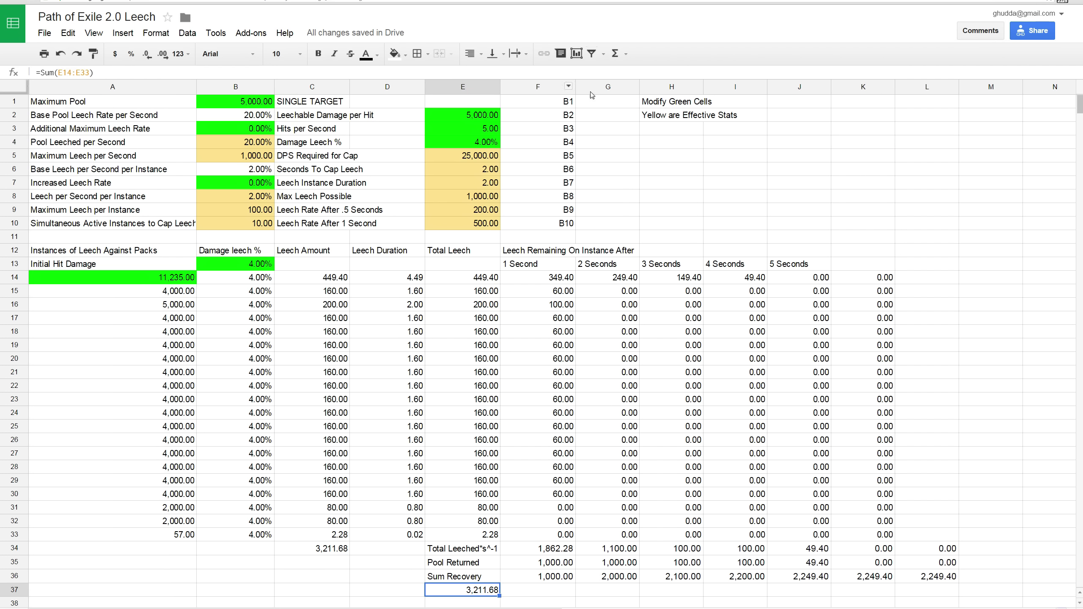
pyautogui.click(798, 142)
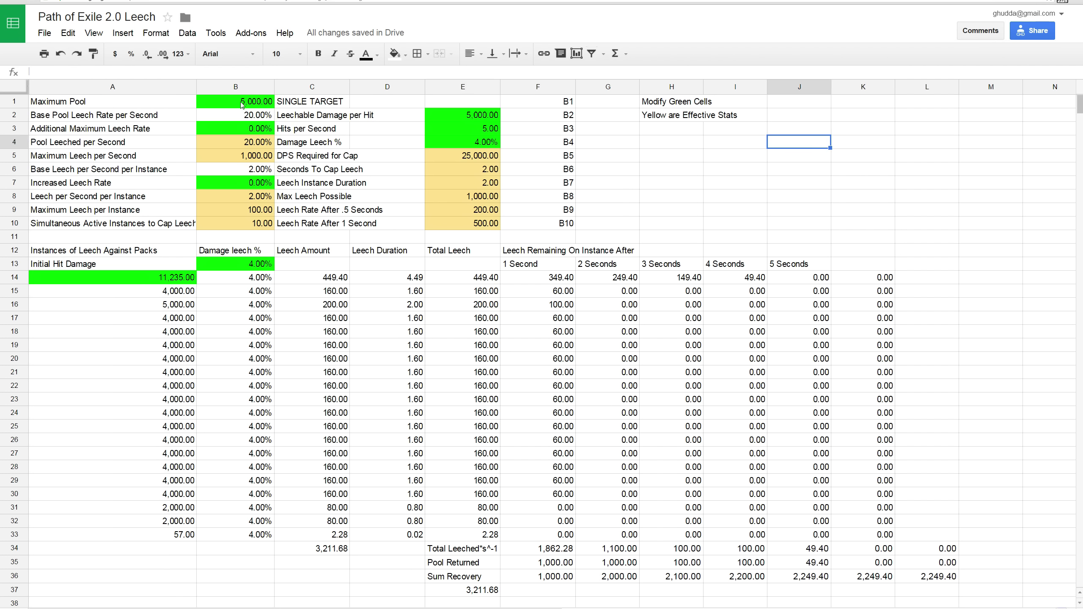
pyautogui.click(256, 102)
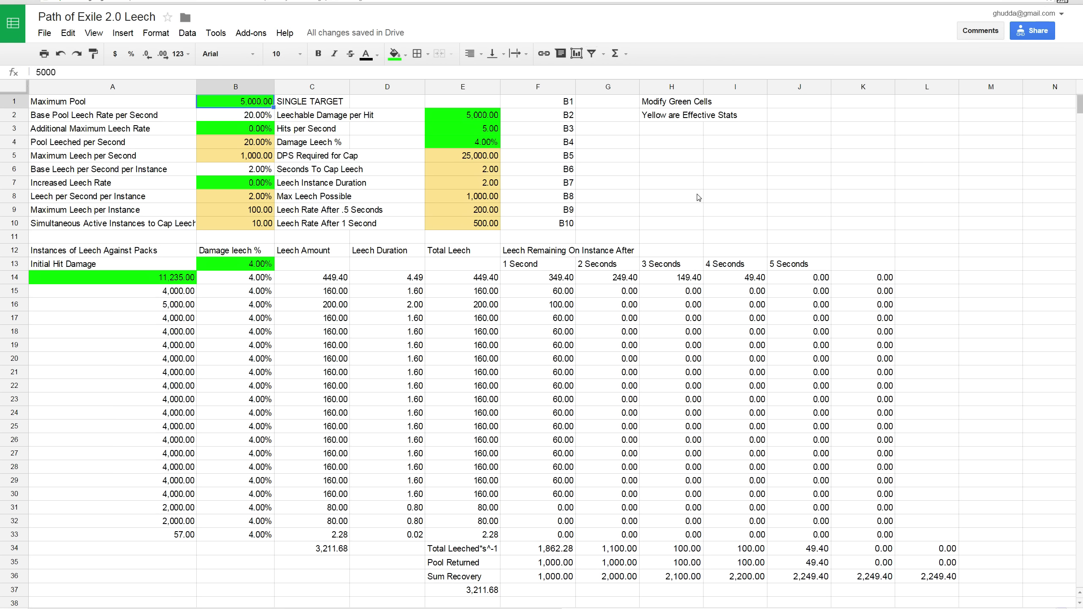
pyautogui.click(249, 119)
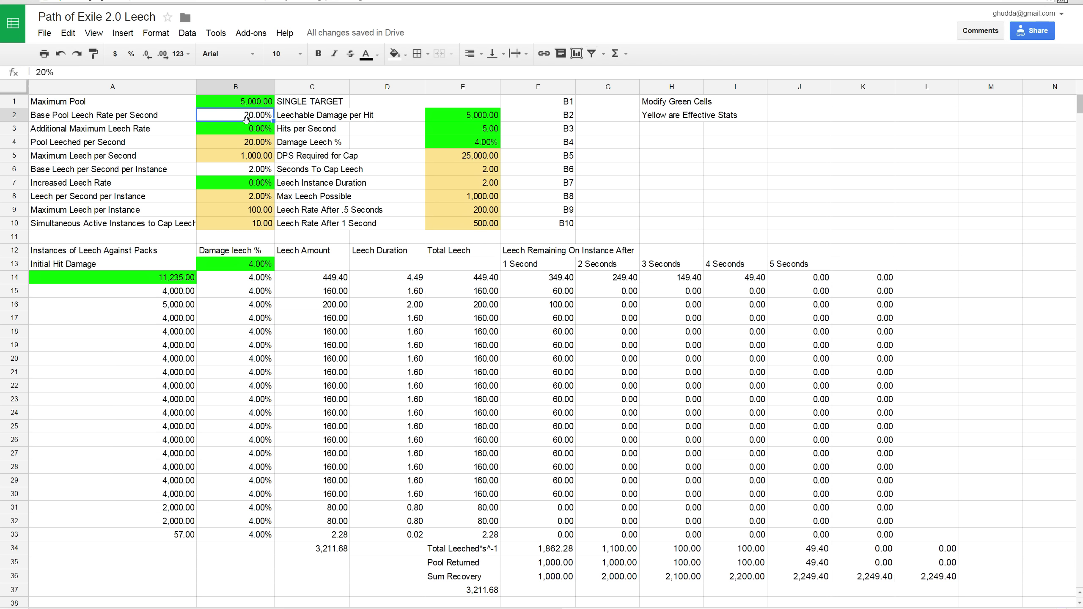
# - Set the Additional Maximum Leech Rate to 5% and inspect the Maximum Leech per Second cell
pyautogui.click(234, 133)
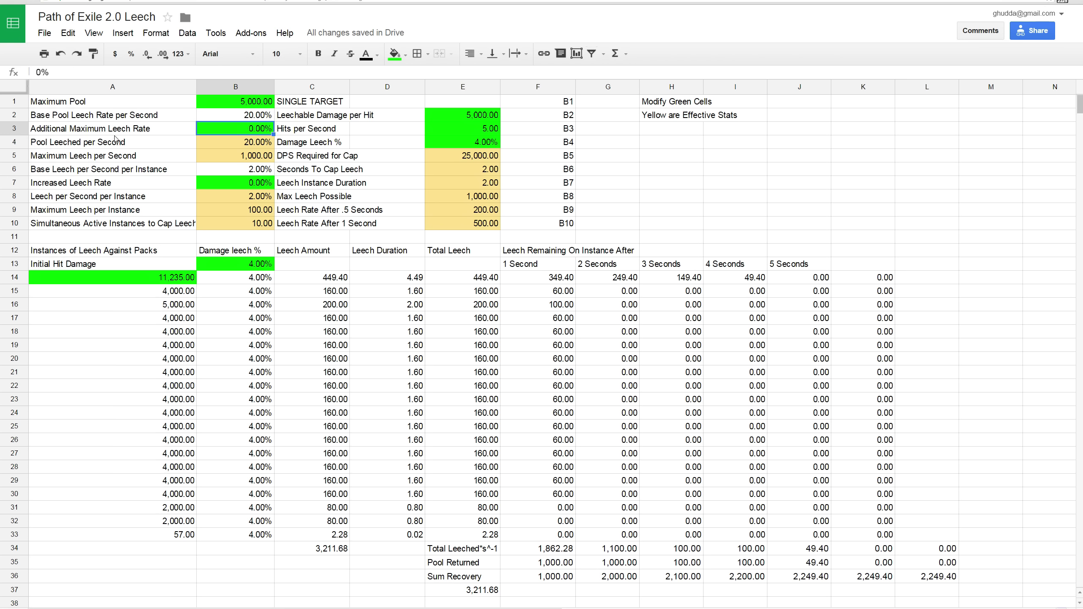
pyautogui.hotkey('ctrl', 'Tab')
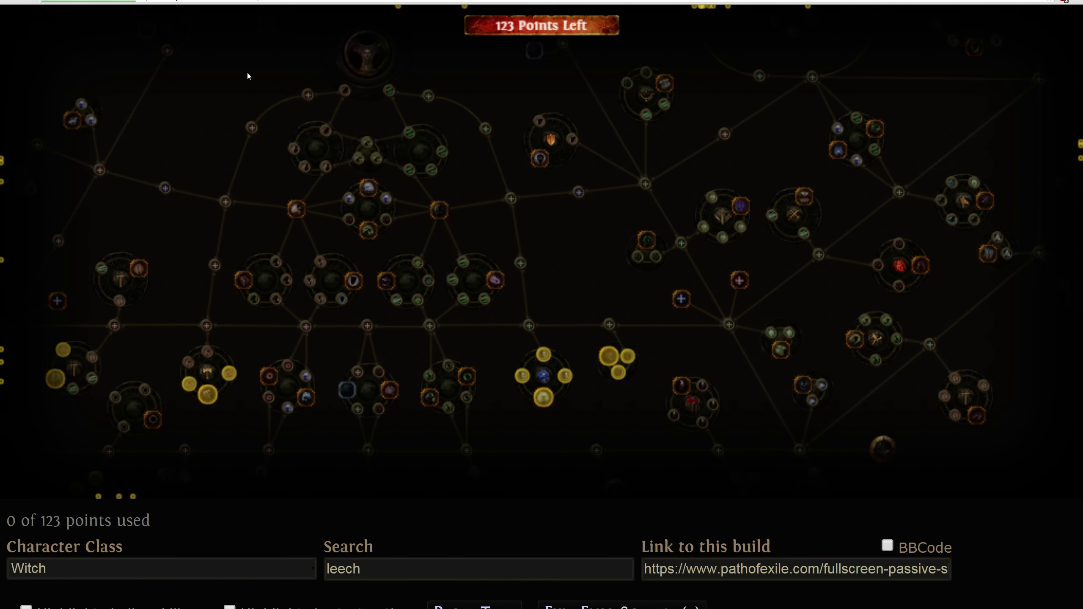
pyautogui.hotkey('ctrl', 'Tab')
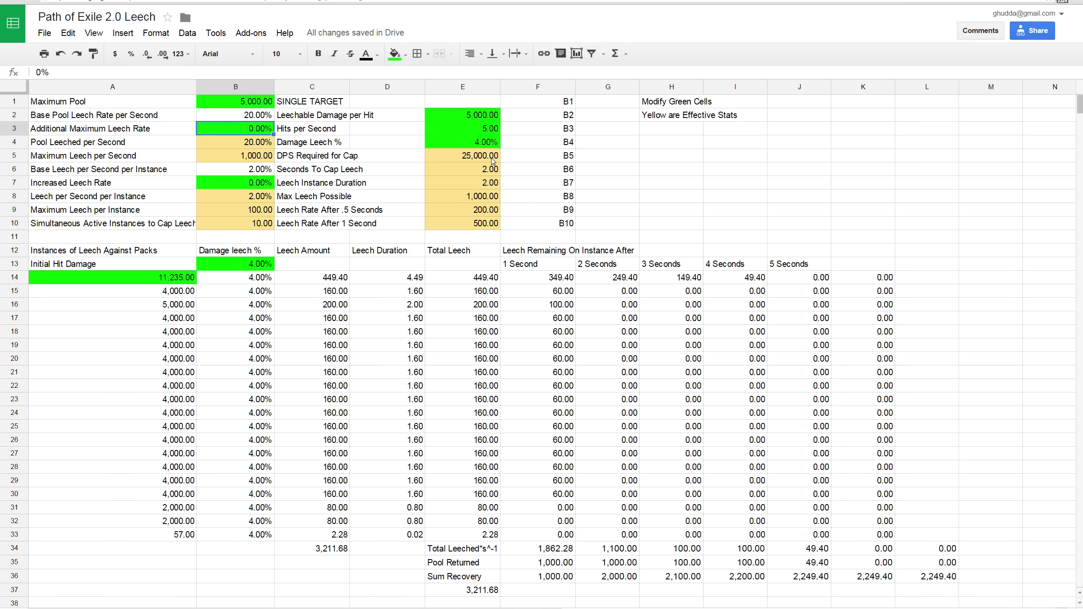
pyautogui.write('5')
pyautogui.press('Return')
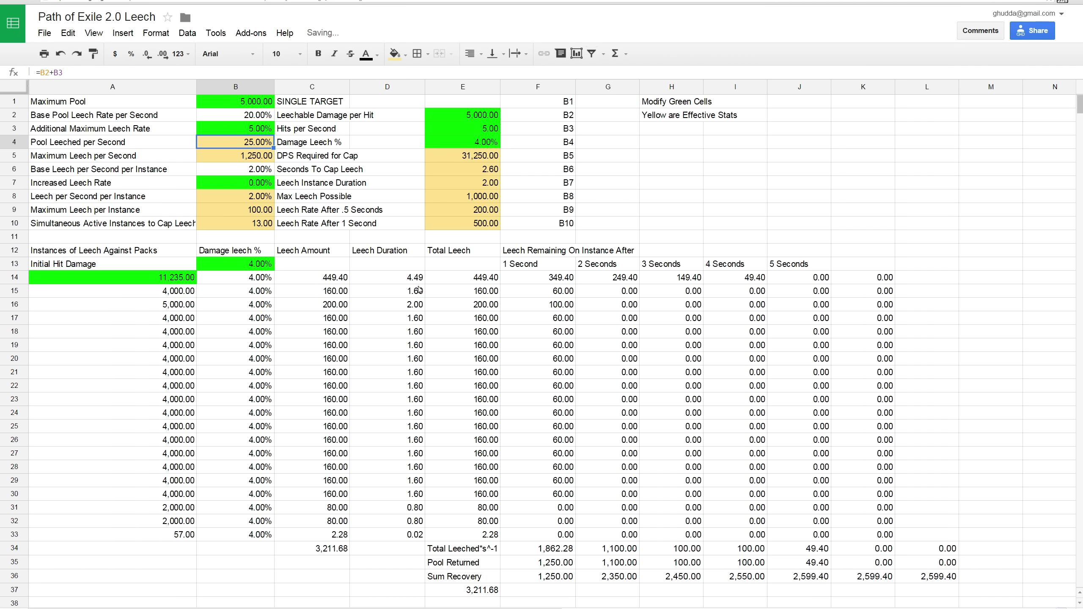
pyautogui.click(236, 161)
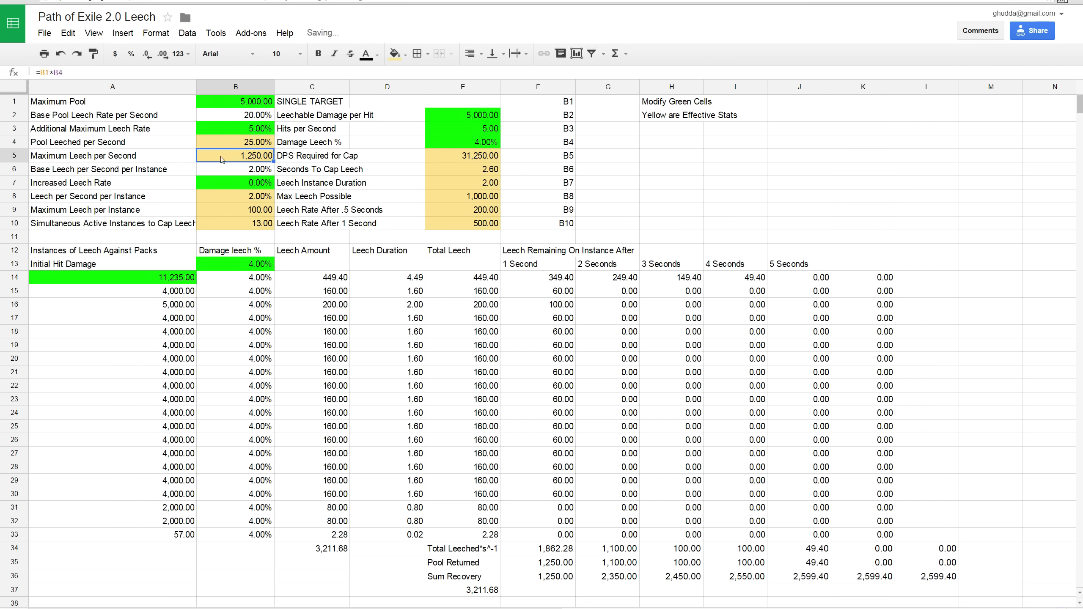
# - Set the Additional Maximum Leech Rate back to 0%
pyautogui.click(243, 129)
pyautogui.write('0')
pyautogui.press('Return')
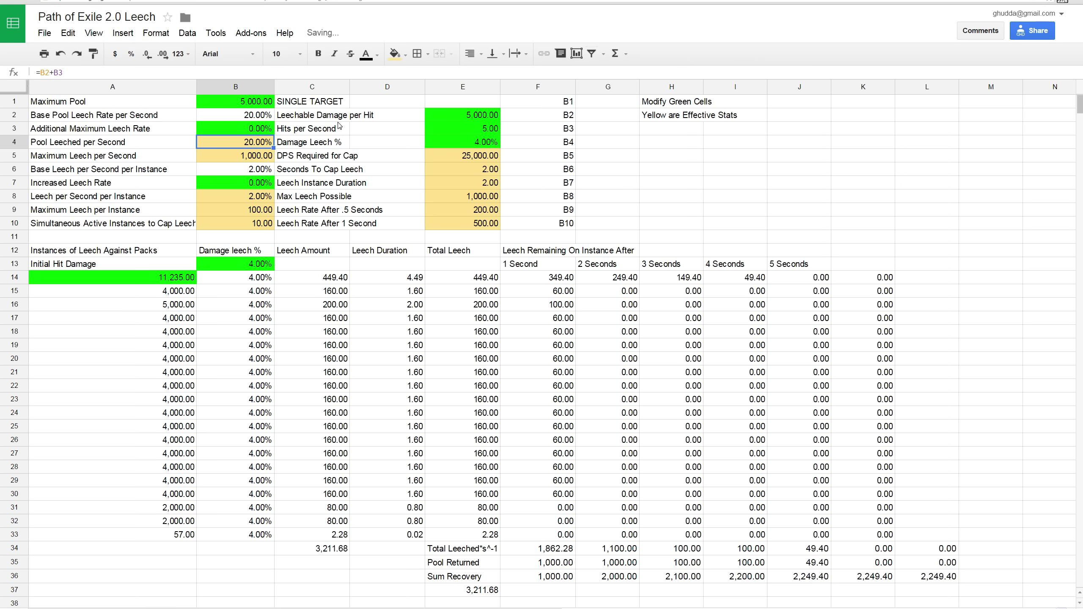
# - Set the Maximum Pool to 6250 and inspect the Maximum Leech per Second and Maximum Leech per Instance cells
pyautogui.click(251, 105)
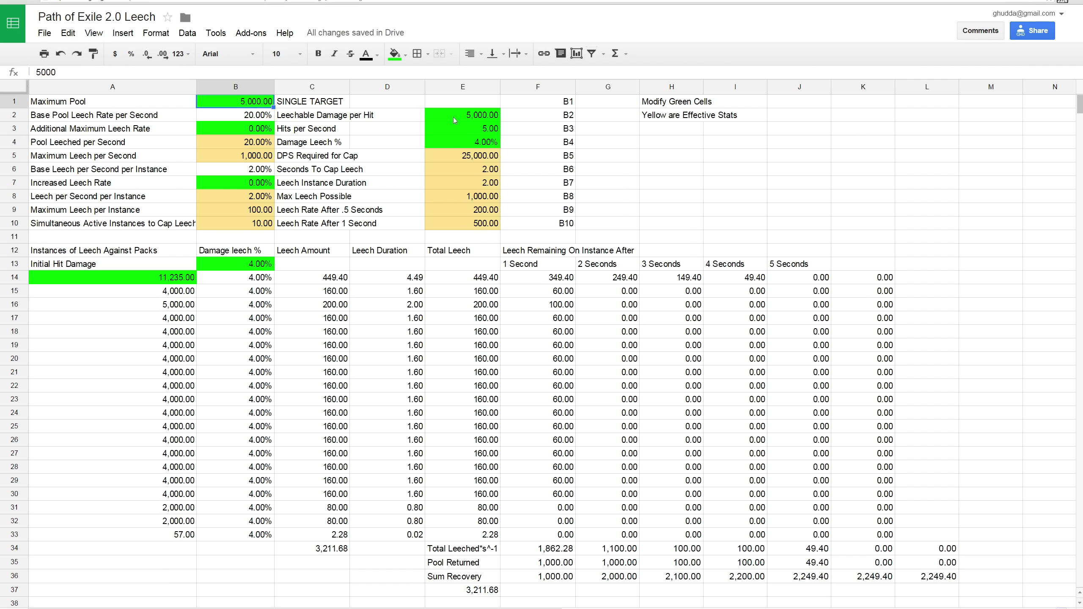
pyautogui.write('6250')
pyautogui.press('Return')
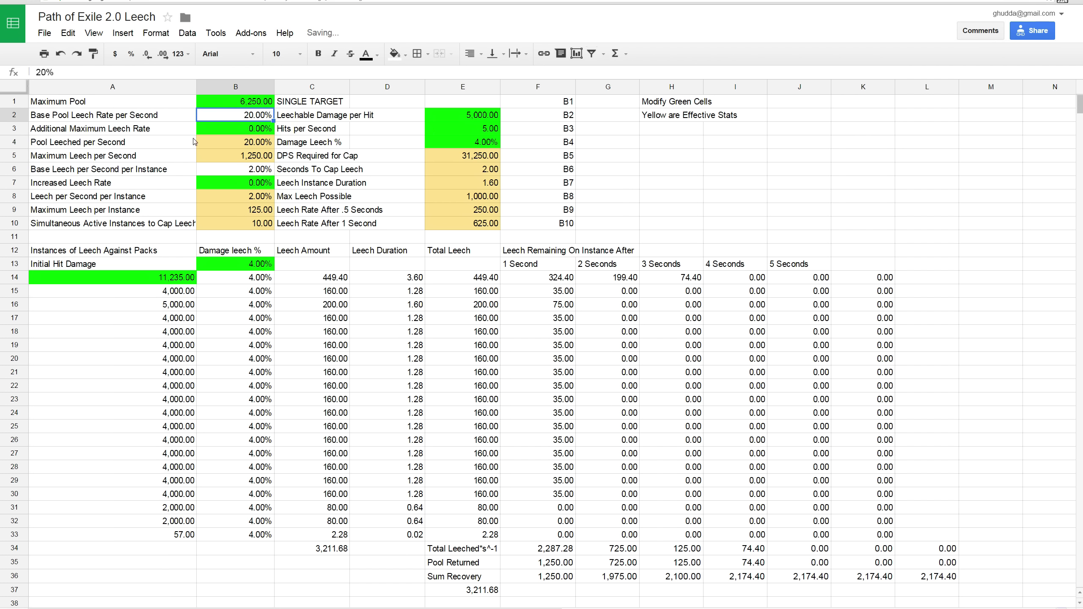
pyautogui.press('Down')
pyautogui.press('Down')
pyautogui.press('Down')
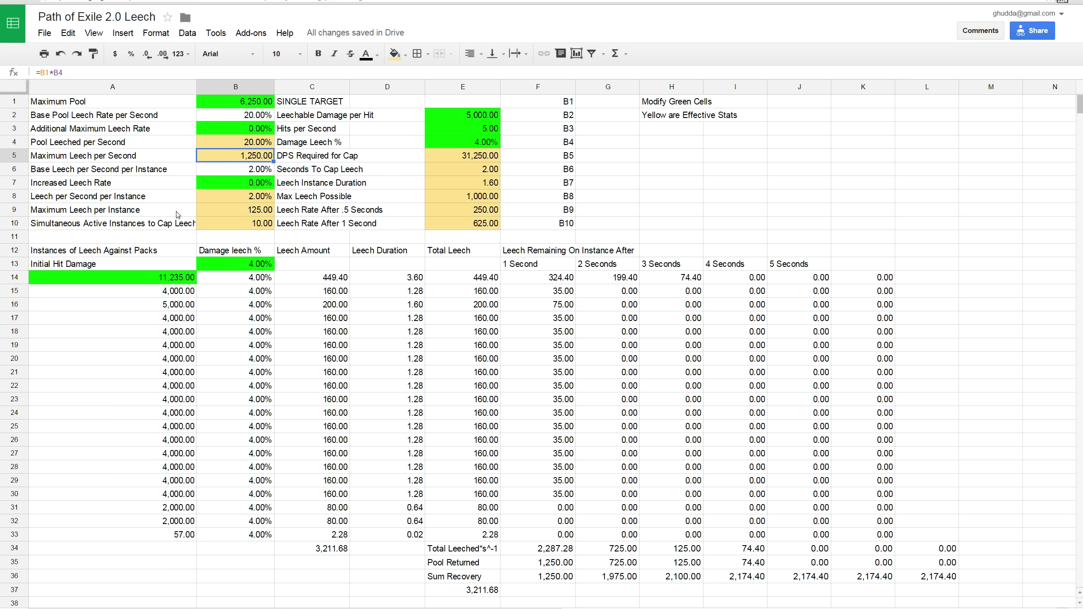
pyautogui.click(240, 210)
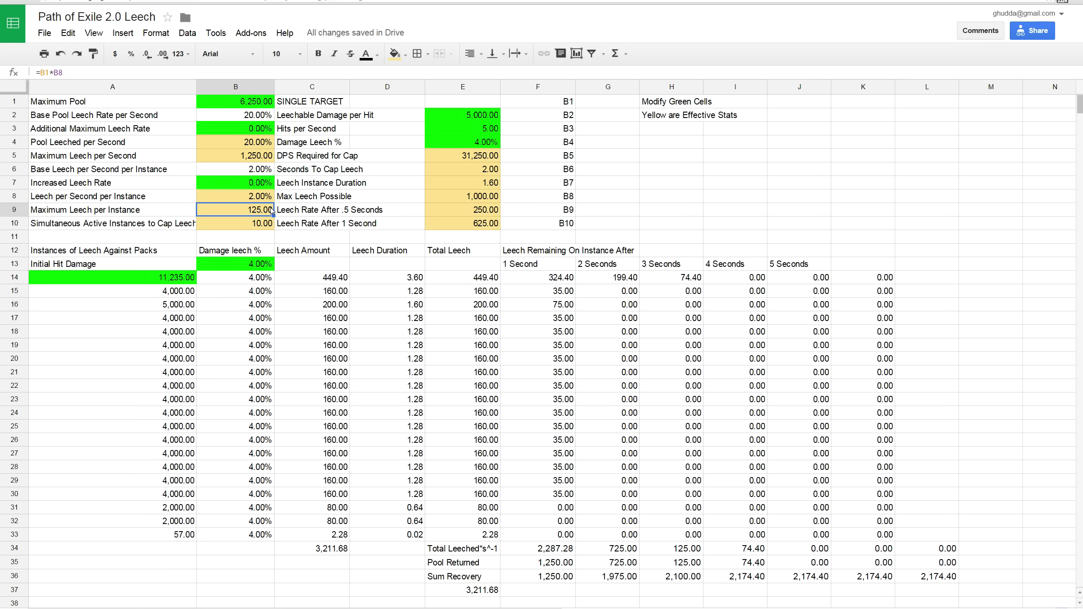
# - Set the Maximum Pool back to 5000
pyautogui.click(259, 98)
pyautogui.write('5000')
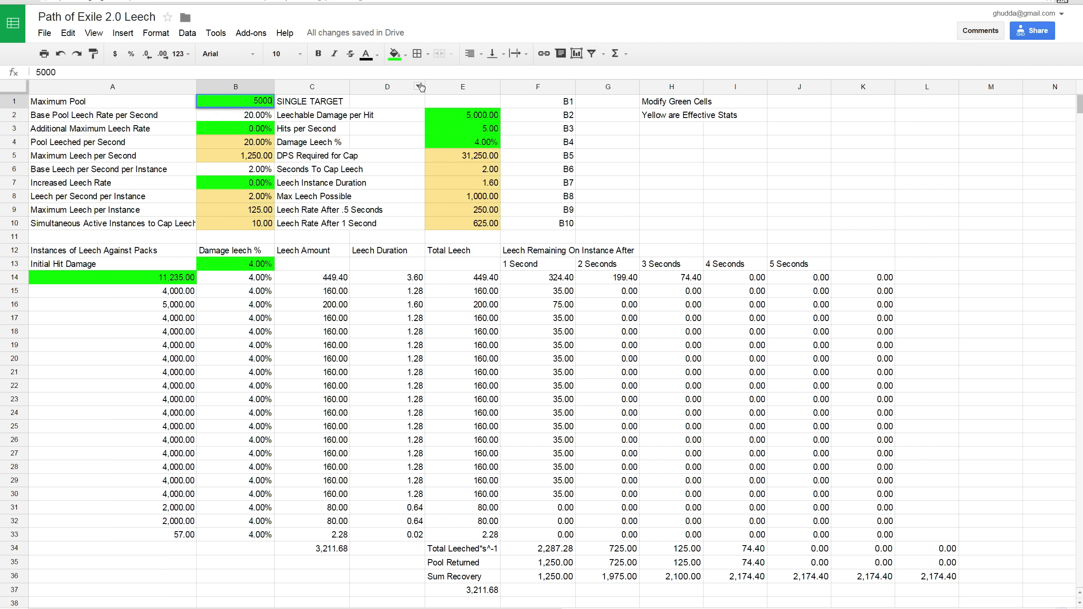
pyautogui.press('Return')
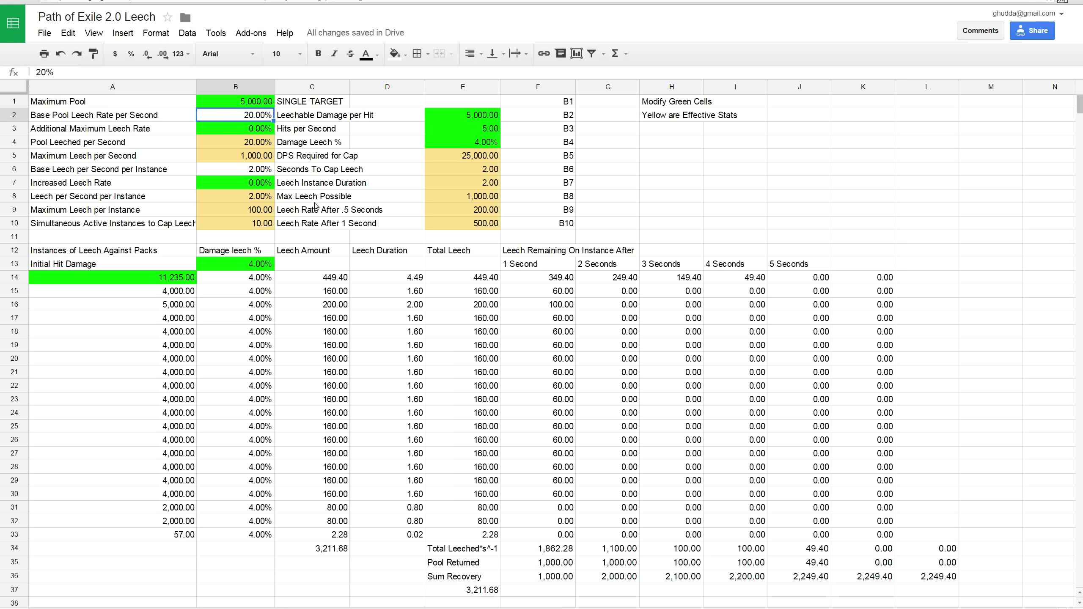
# - Examine the Increased Leech Rate, per-instance leech, Maximum Leech per Second, Leech Rate After .5 Seconds and Base Pool Leech Rate cells
pyautogui.click(255, 184)
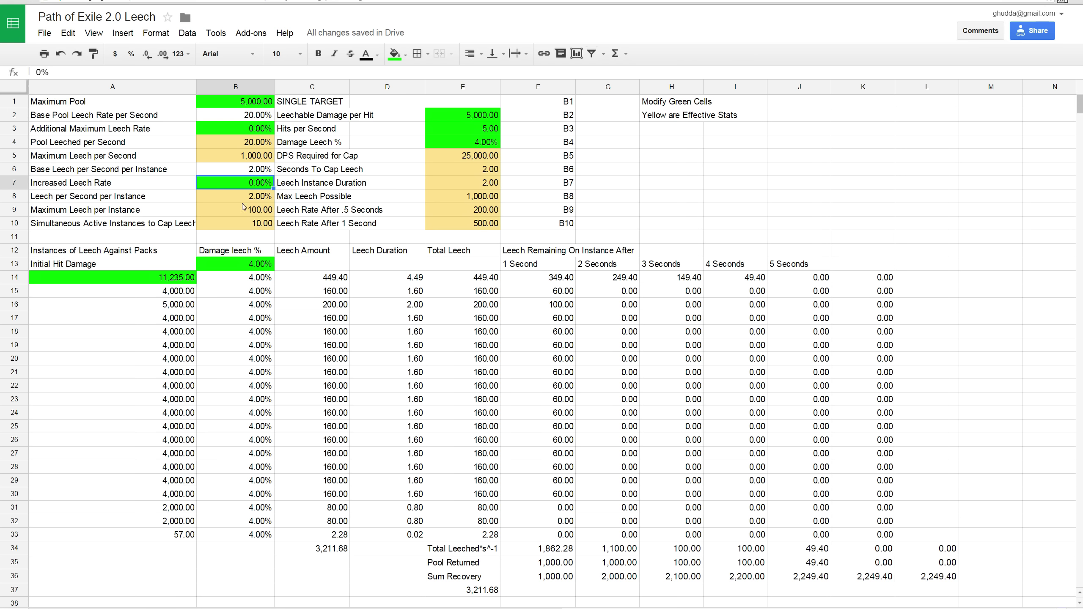
pyautogui.click(637, 171)
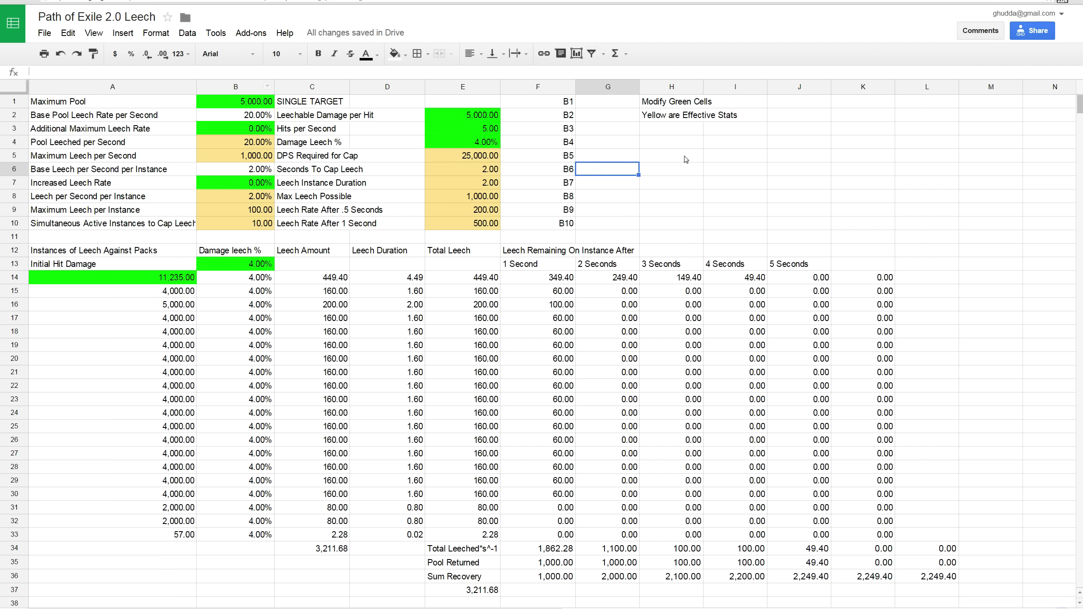
pyautogui.click(667, 146)
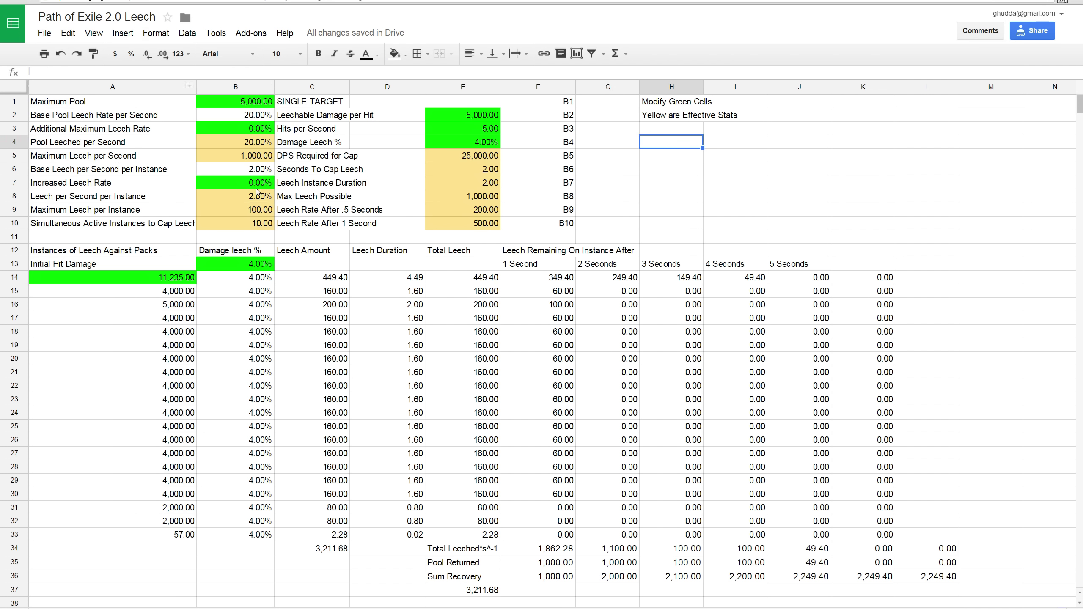
pyautogui.click(242, 198)
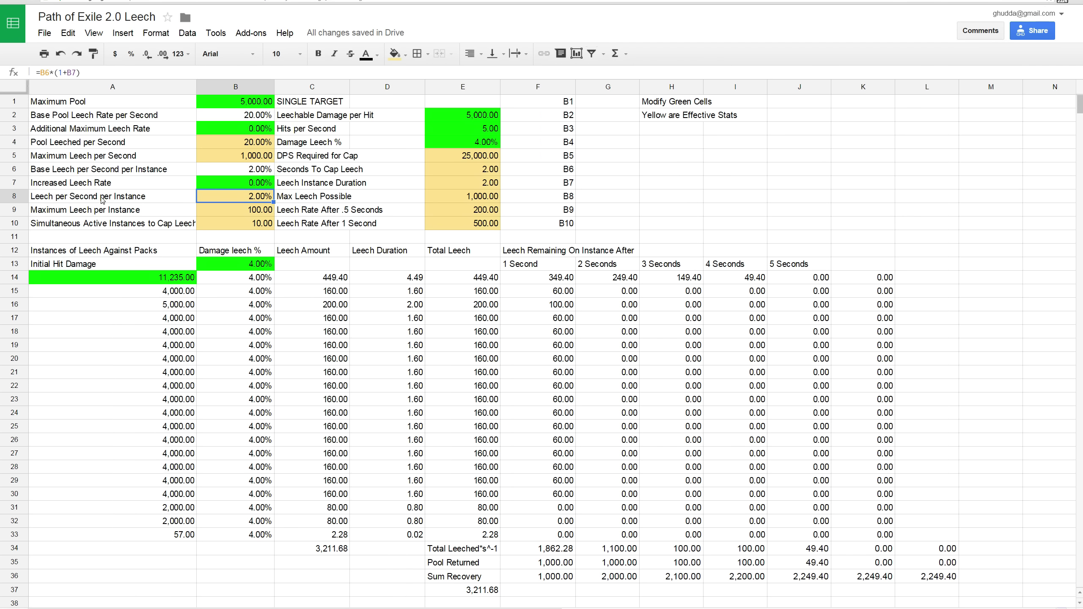
pyautogui.click(656, 146)
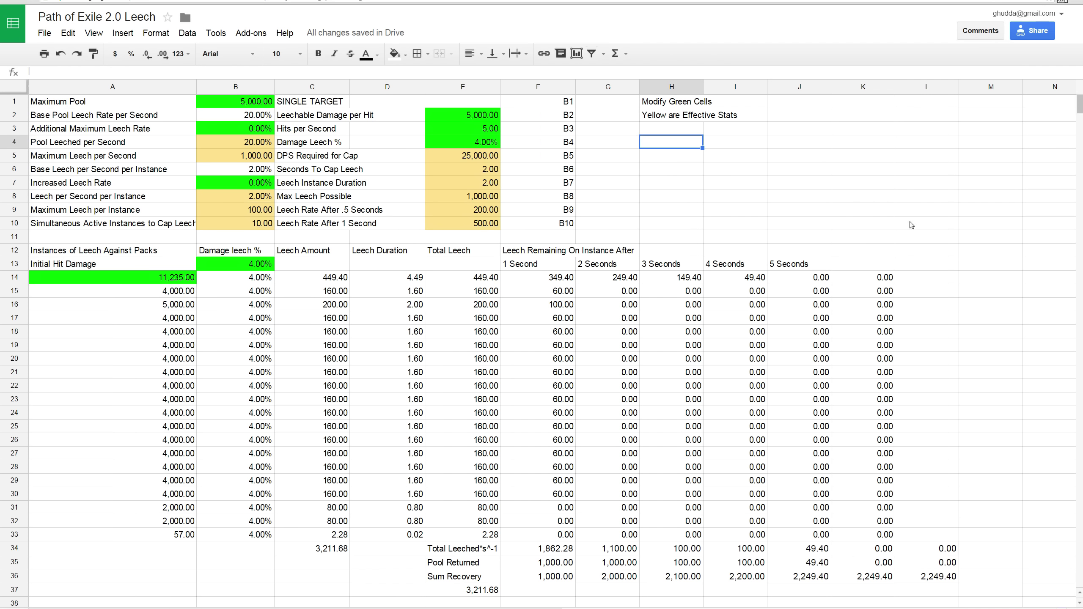
pyautogui.click(925, 226)
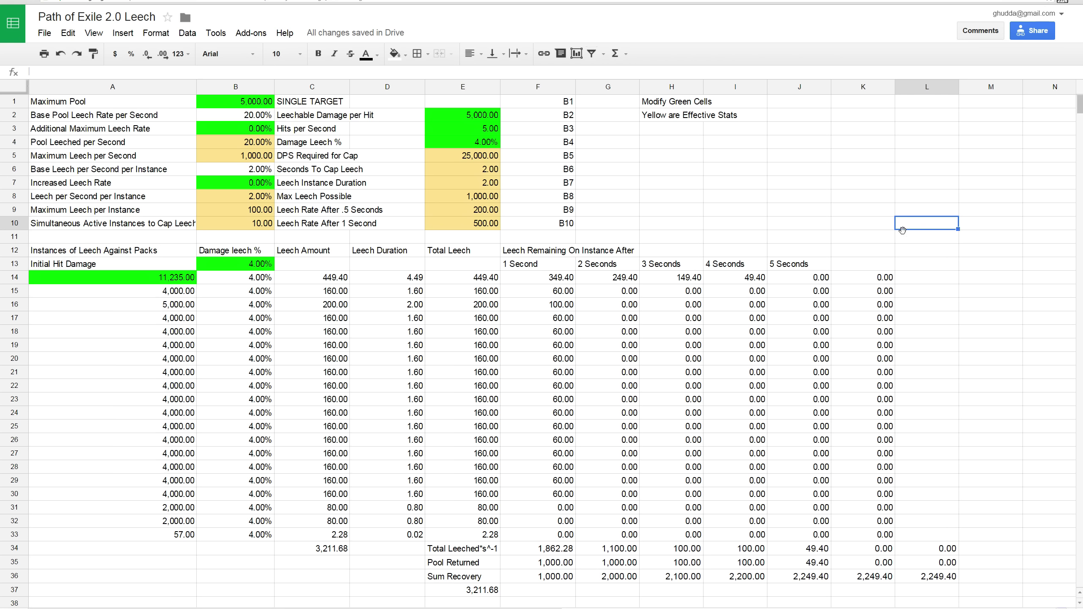
pyautogui.click(247, 158)
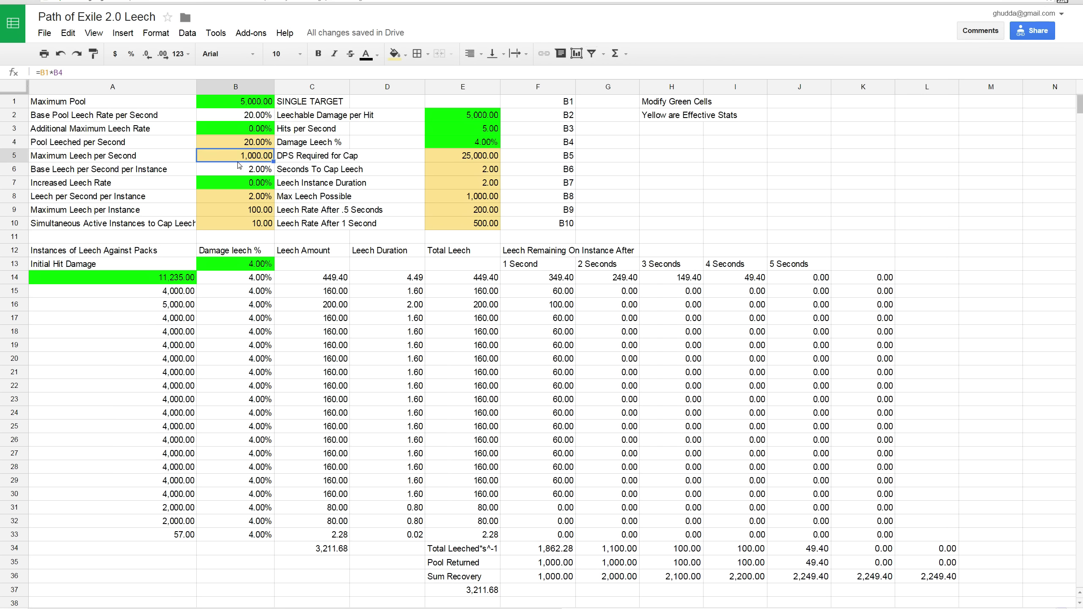
pyautogui.click(694, 144)
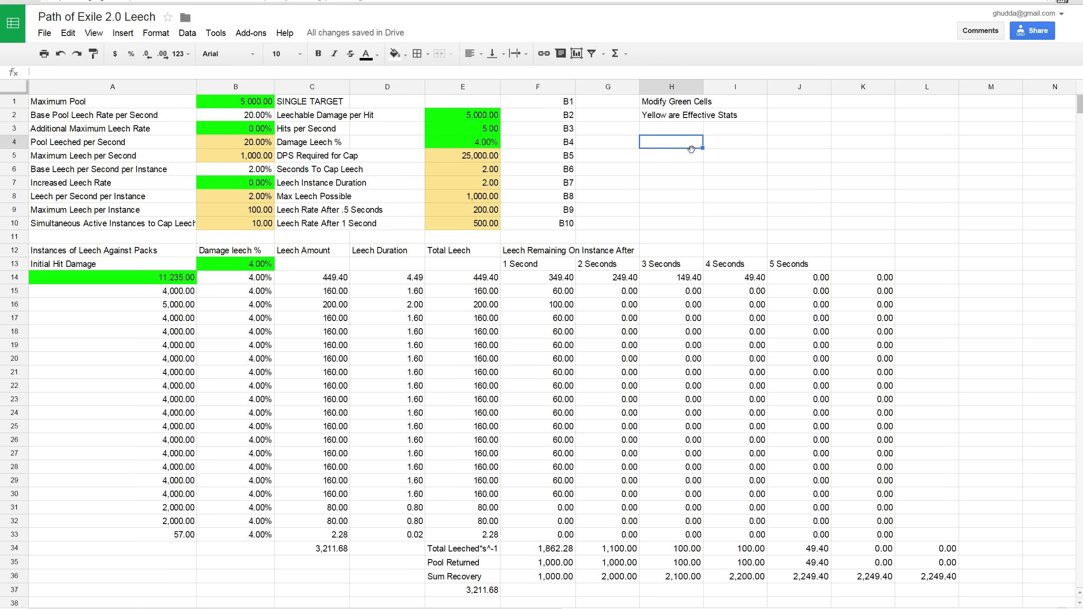
pyautogui.click(464, 212)
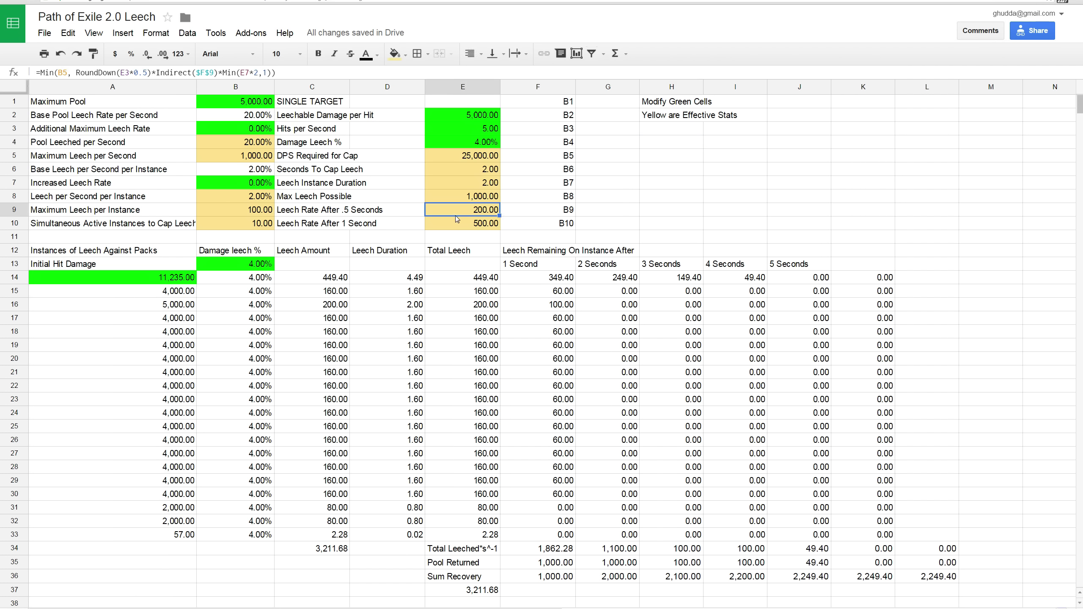
pyautogui.click(742, 189)
pyautogui.click(667, 145)
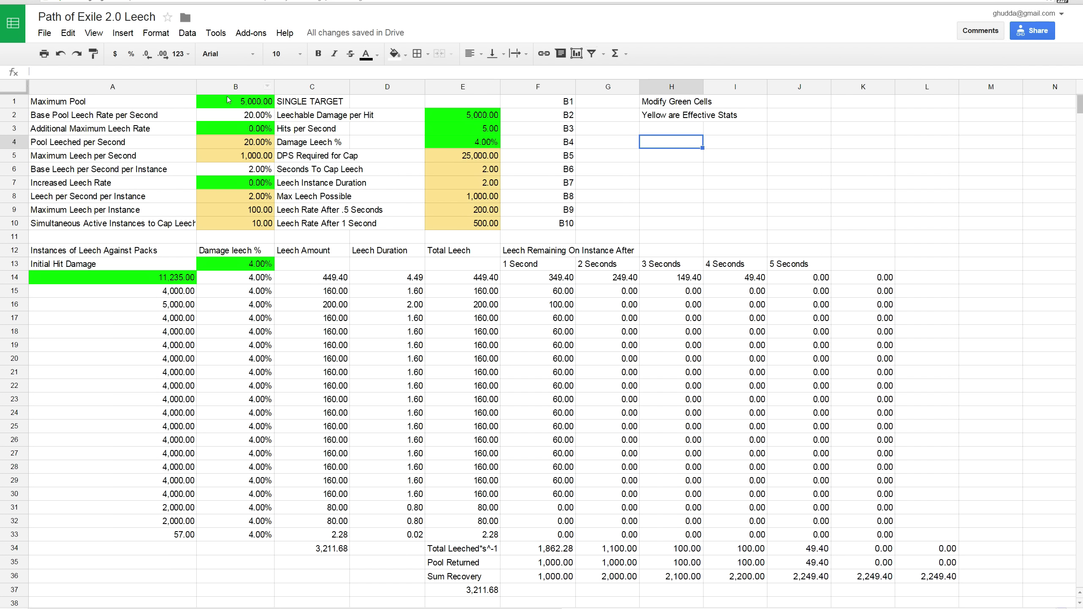
pyautogui.click(225, 120)
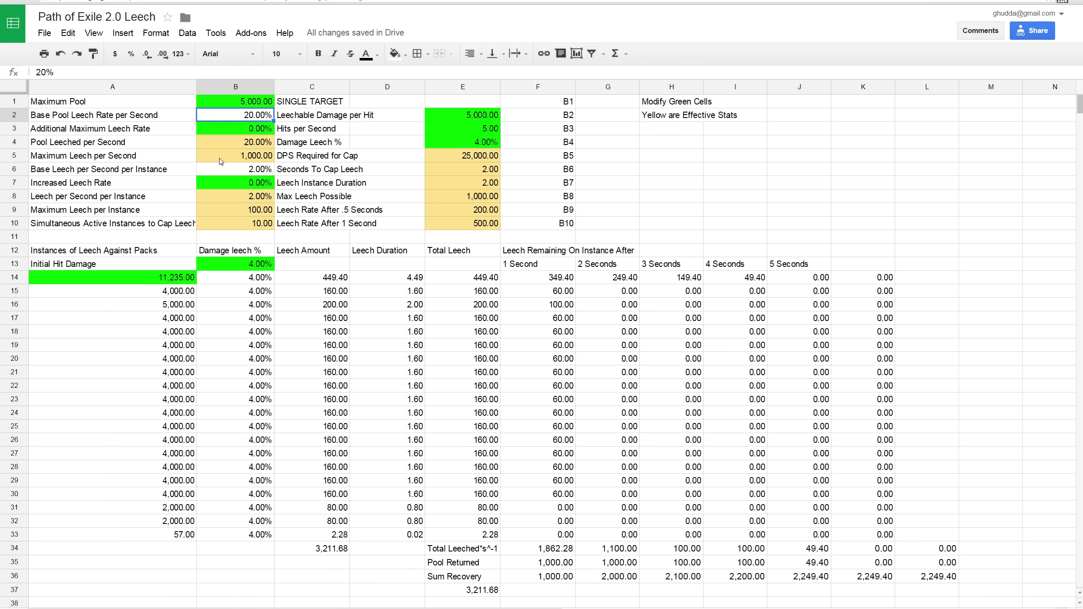
pyautogui.click(239, 210)
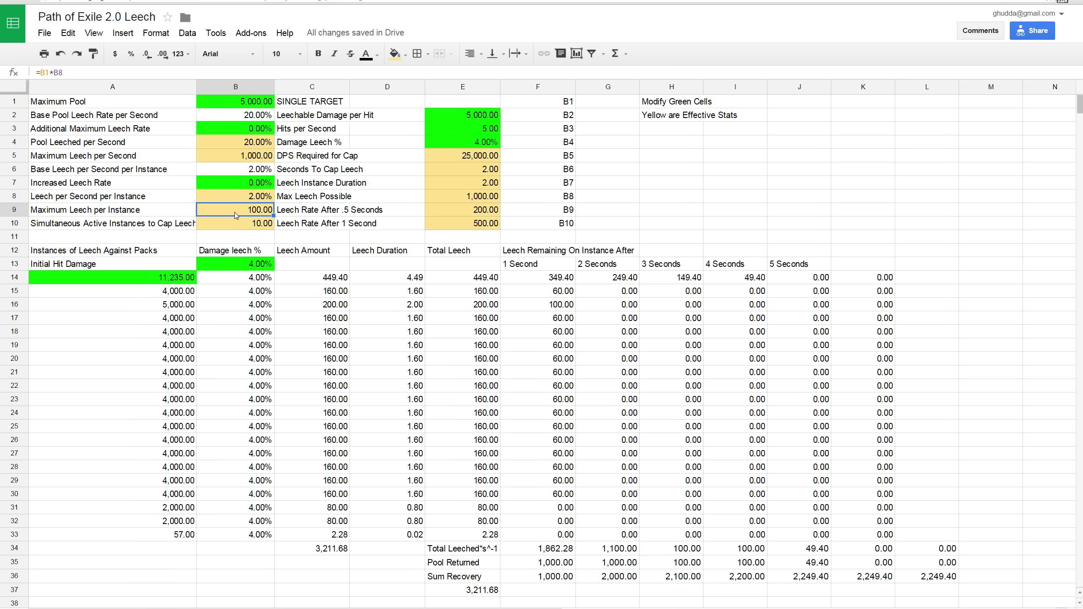
# - Set the Increased Leech Rate to 20% and inspect the Maximum Leech per Instance cell
pyautogui.click(243, 184)
pyautogui.write('20')
pyautogui.press('Return')
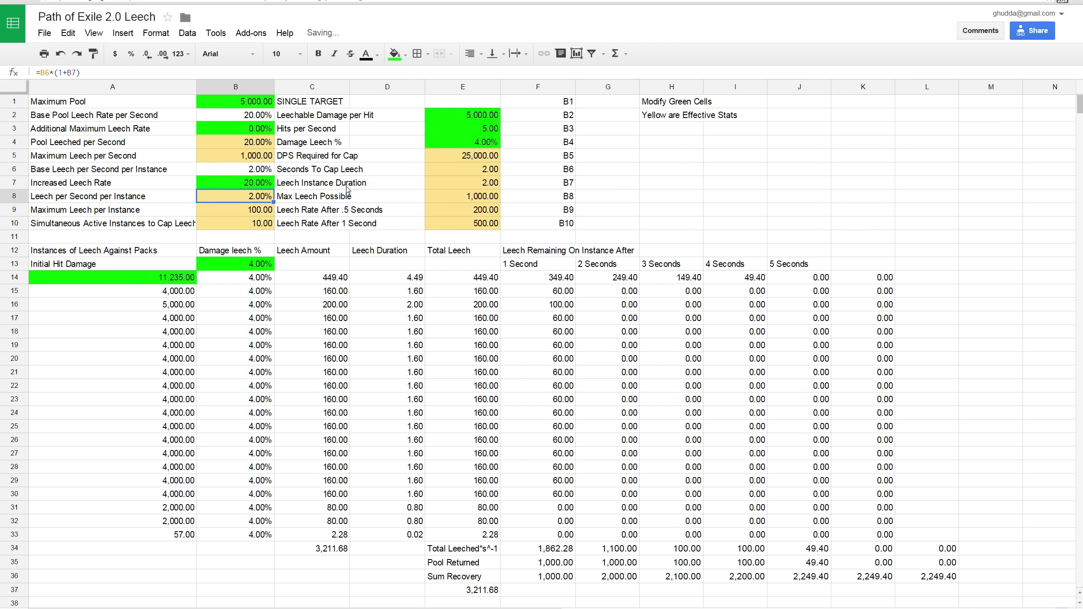
pyautogui.click(233, 214)
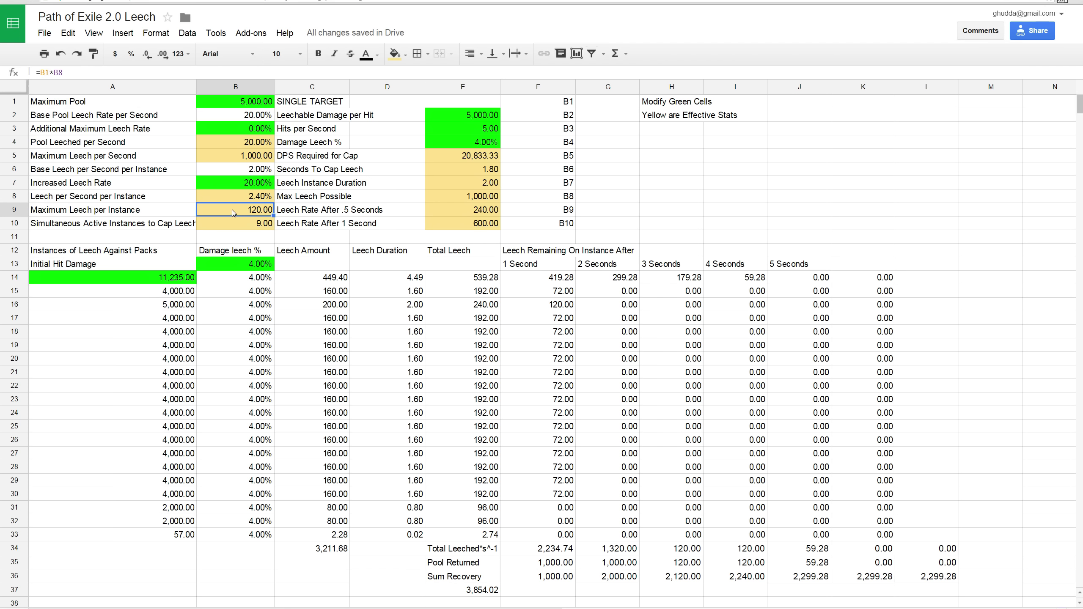
# - Set the Increased Leech Rate back to 0%
pyautogui.click(243, 183)
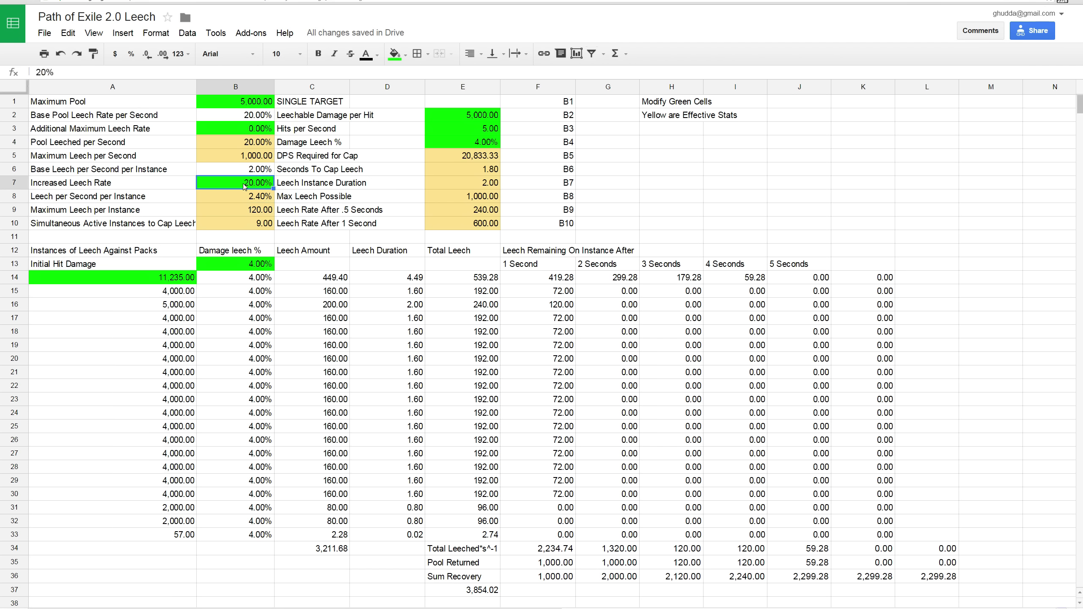
pyautogui.write('0')
pyautogui.press('Return')
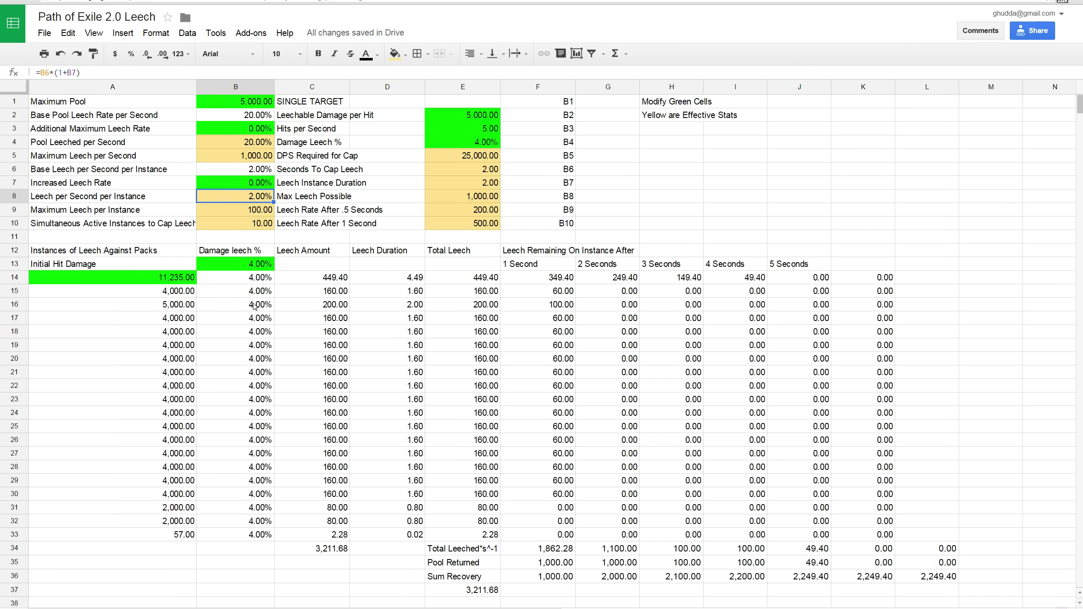
# - Inspect the Leech Amount and Leech Duration formulas for the first pack hit and the Maximum Leech per Instance cell
pyautogui.click(339, 280)
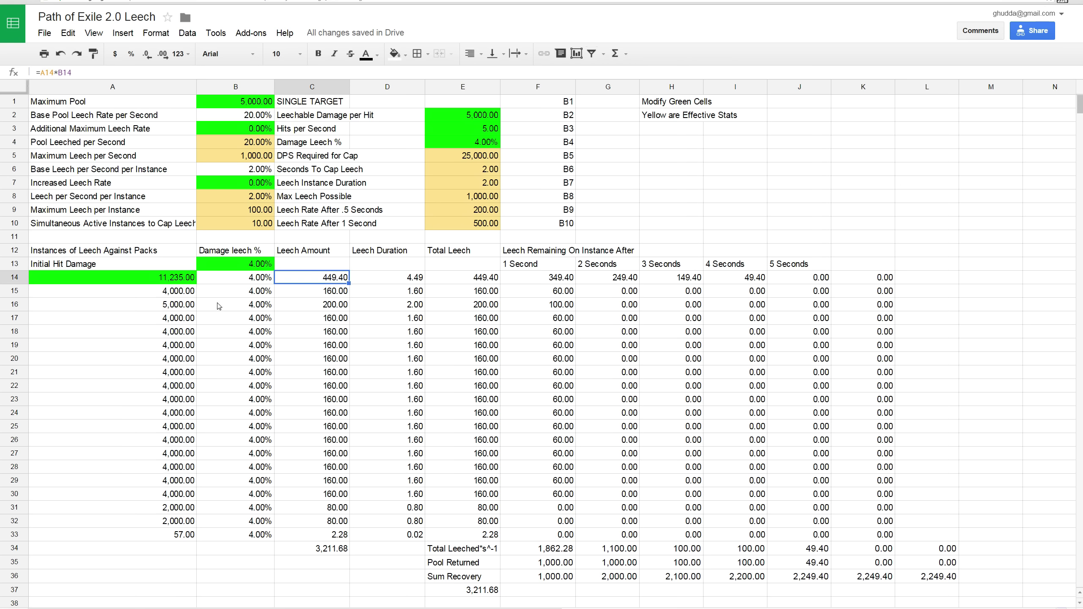
pyautogui.click(387, 282)
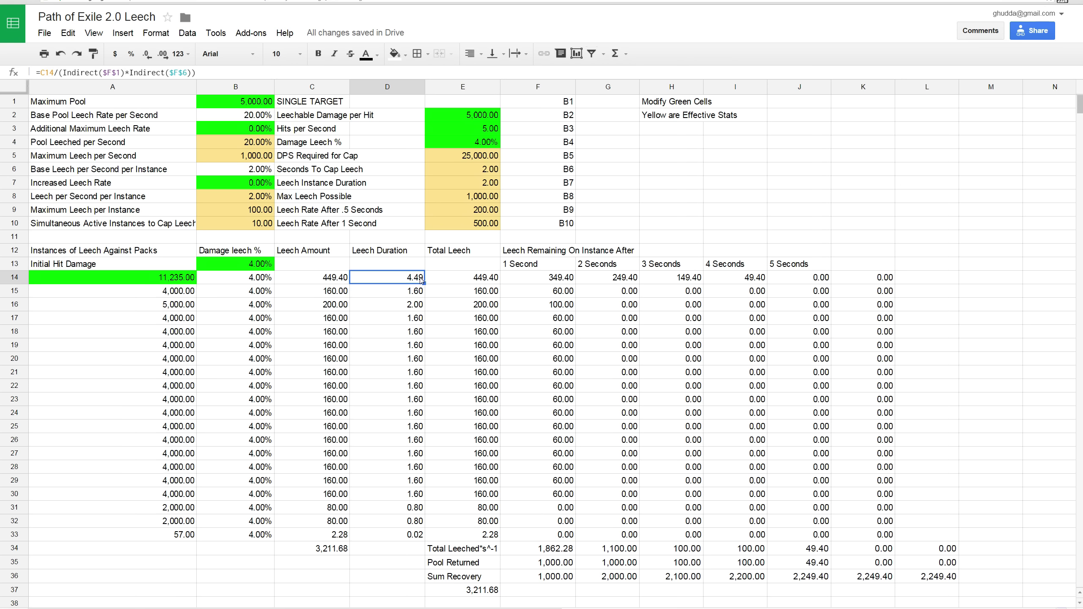
pyautogui.click(259, 215)
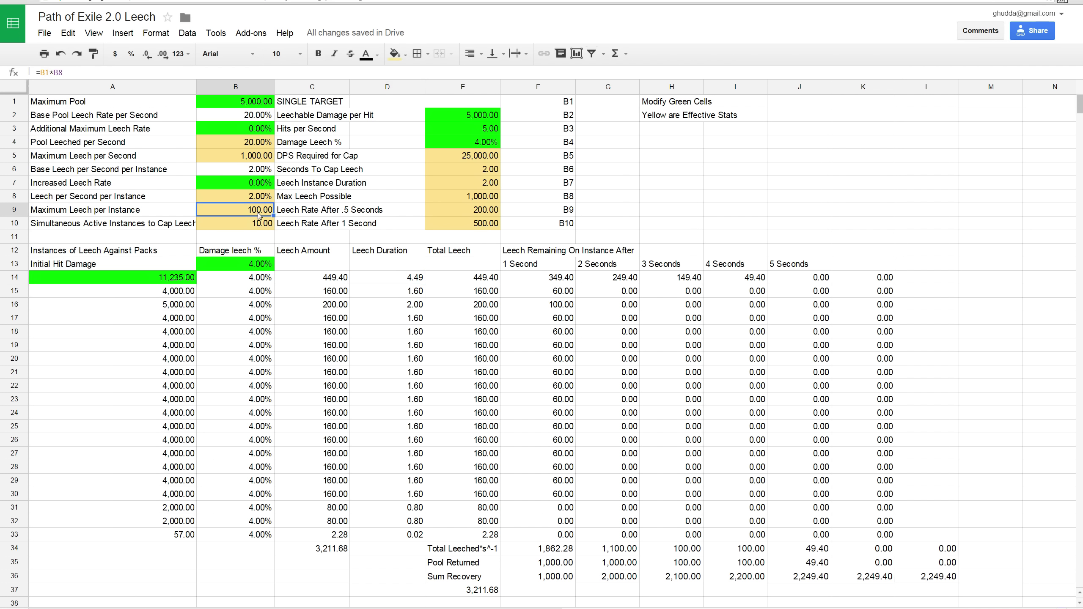
# - Set the Increased Leech Rate to 100%
pyautogui.click(252, 186)
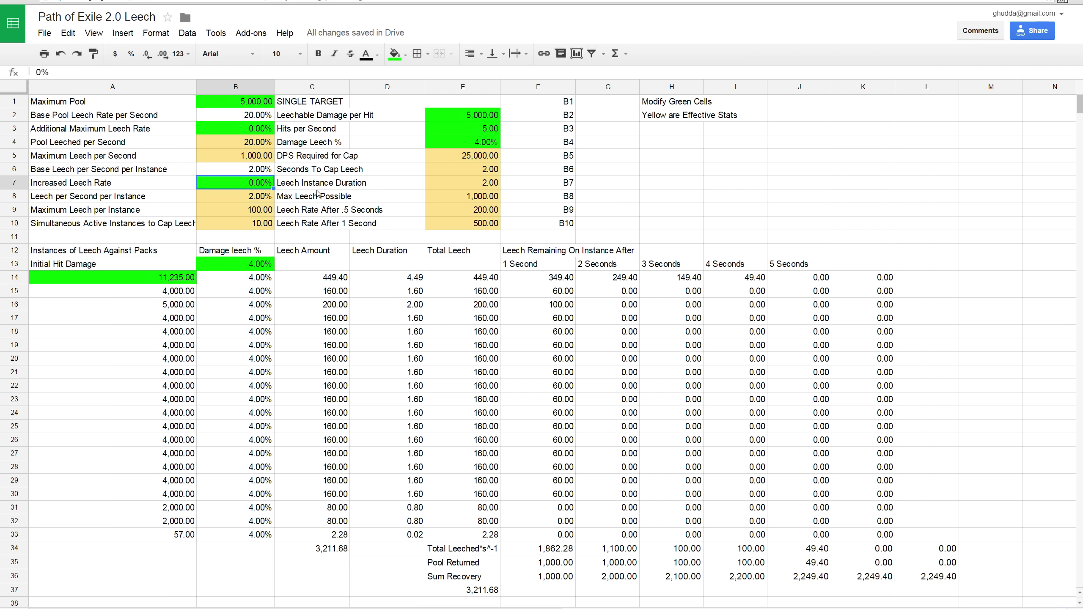
pyautogui.write('100')
pyautogui.press('Return')
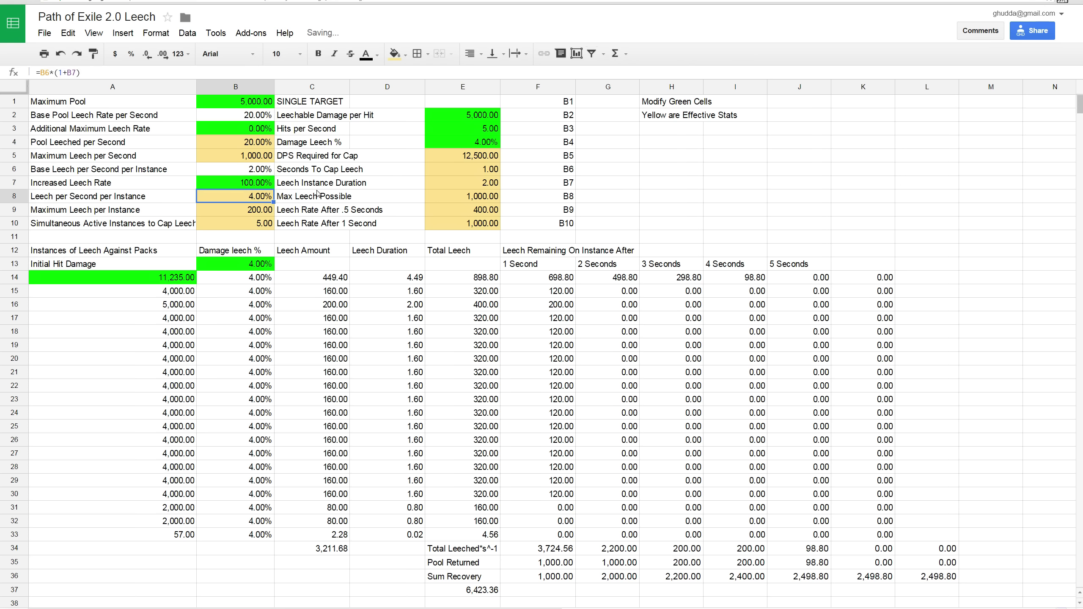
# - Compare the first pack hit's Leech Amount, Leech Duration and Total Leech with the Maximum Leech per Instance and Increased Leech Rate
pyautogui.click(326, 281)
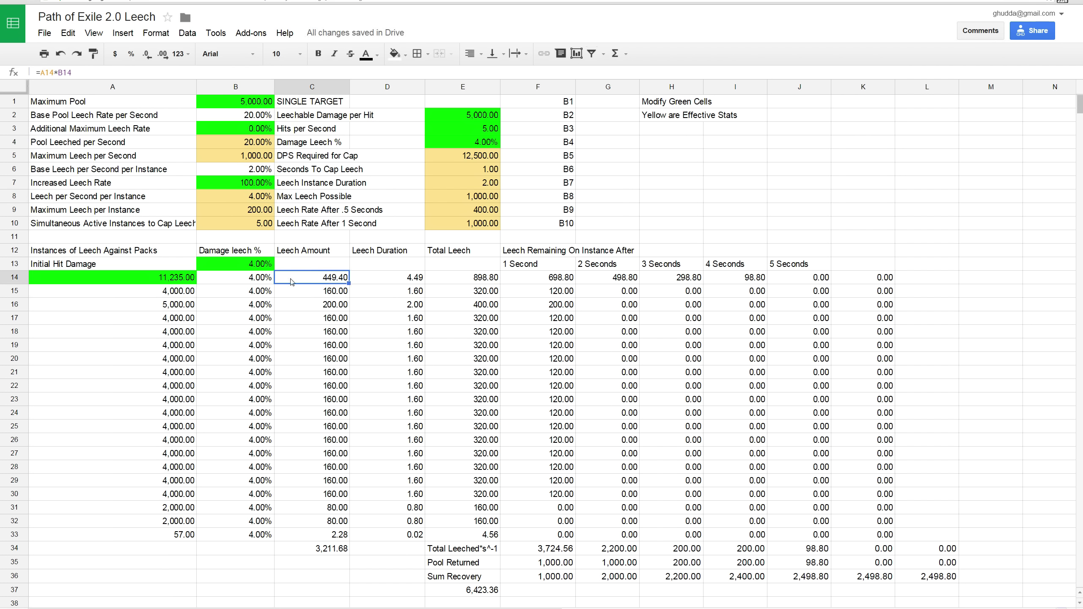
pyautogui.click(391, 284)
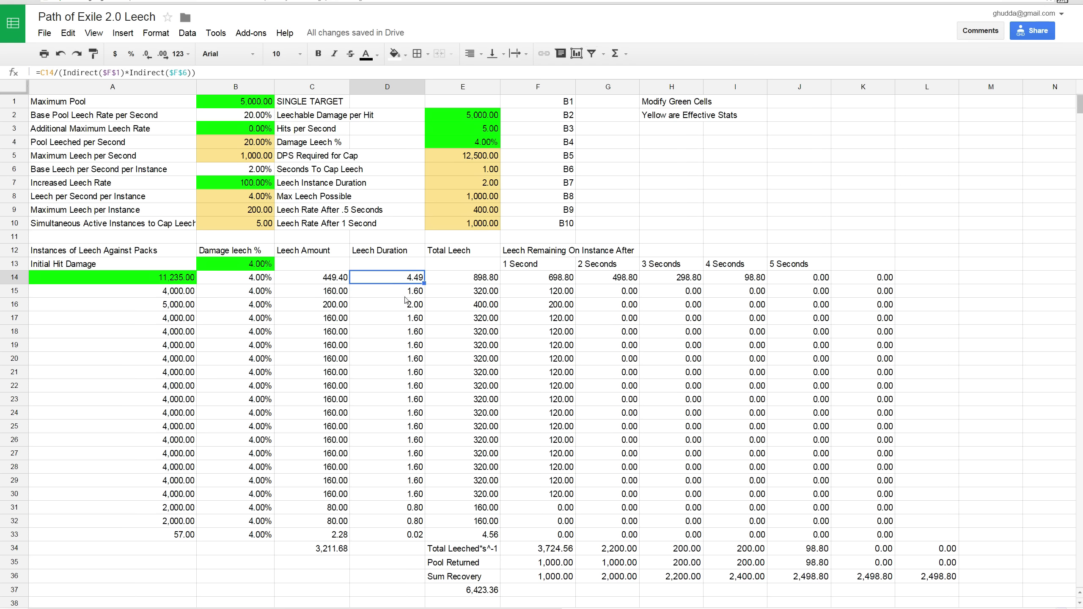
pyautogui.click(253, 212)
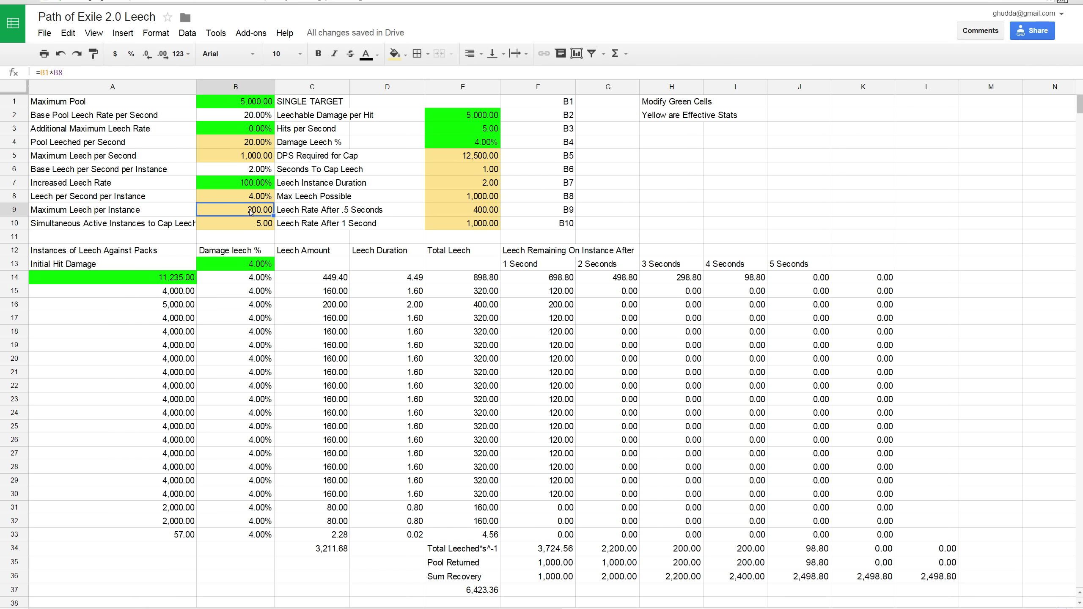
pyautogui.click(240, 188)
pyautogui.click(487, 278)
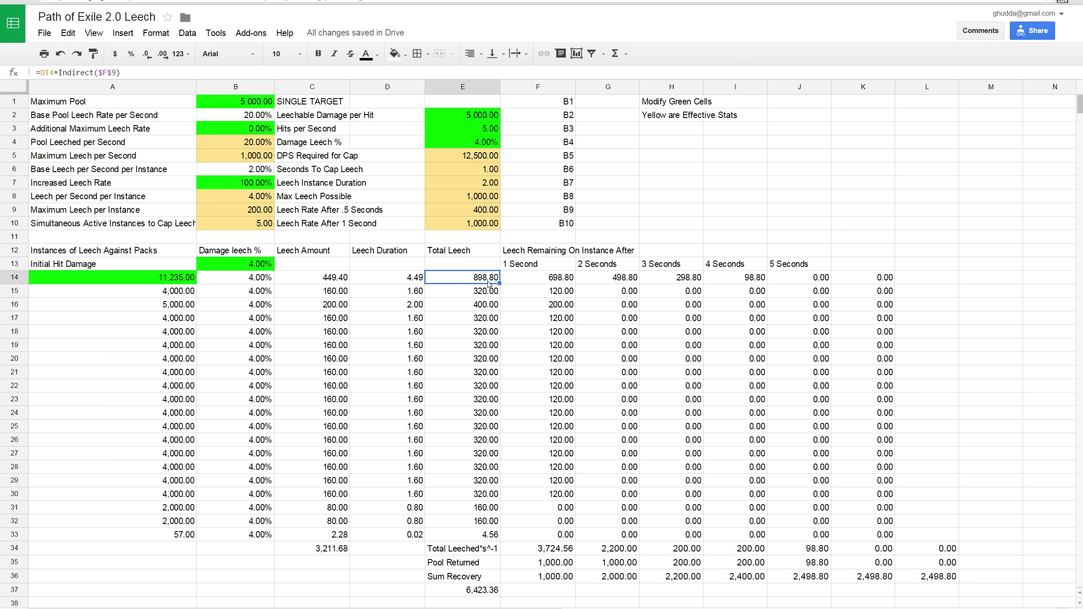
pyautogui.click(252, 184)
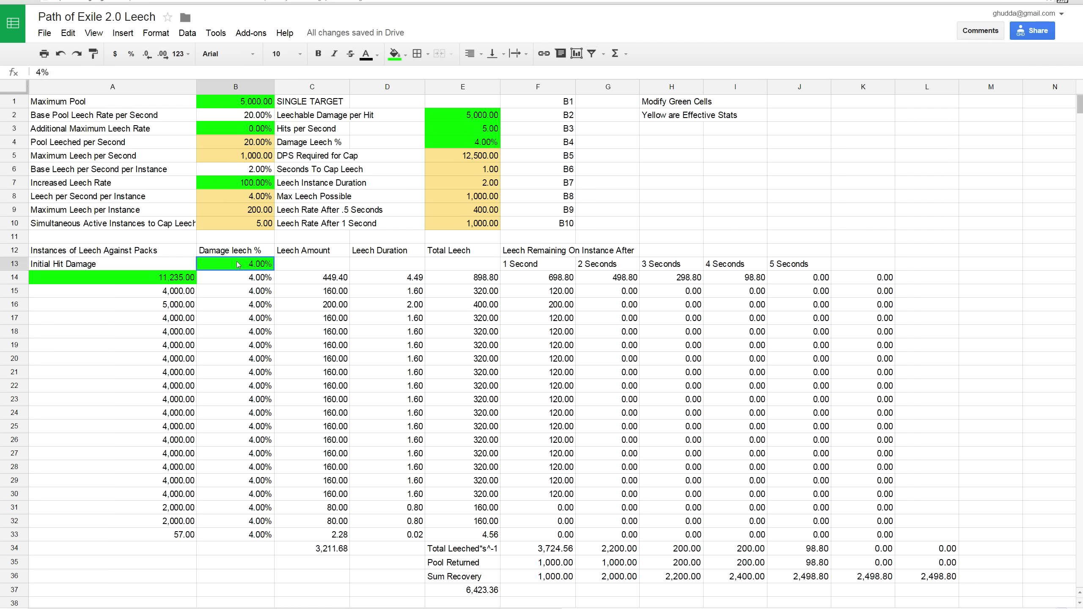
pyautogui.click(917, 291)
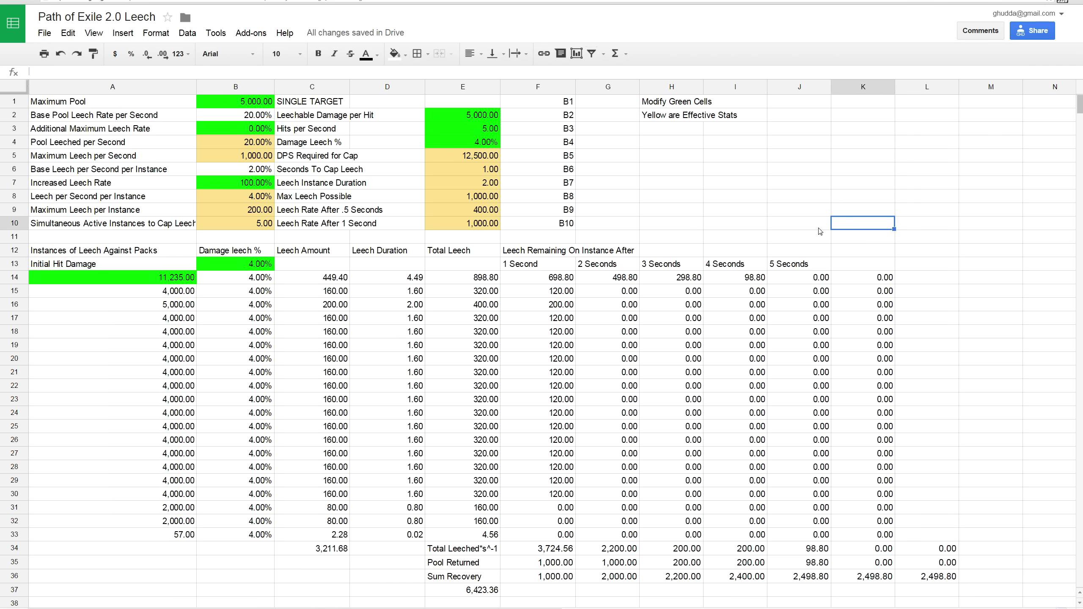
pyautogui.click(675, 147)
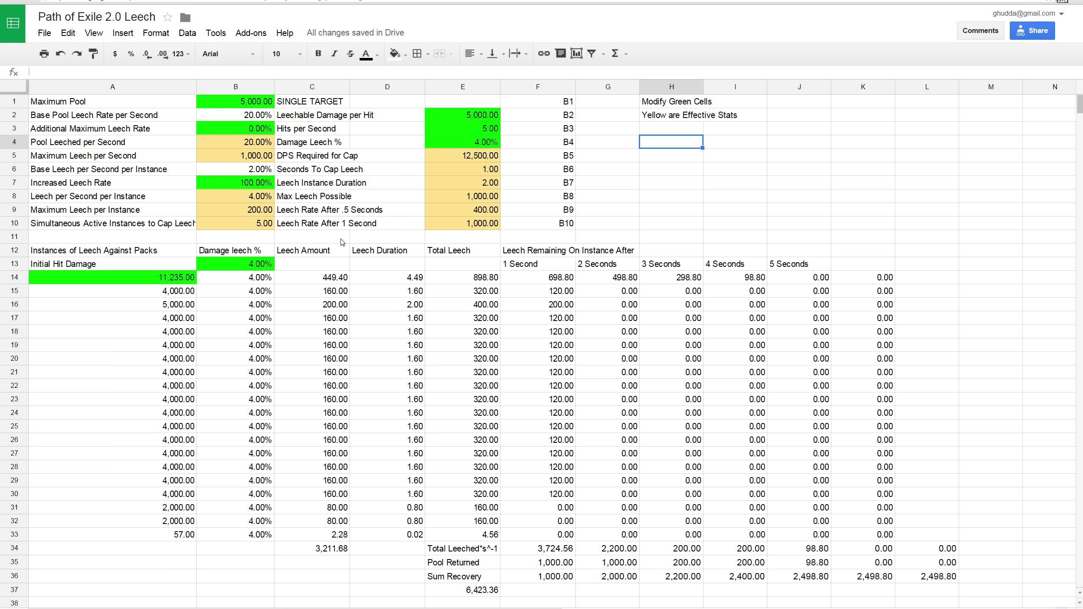
# - Trace the first hit's damage through Total Leech and its 1 Second remainder to Total Leeched, Pool Returned and Maximum Leech per Second
pyautogui.click(239, 182)
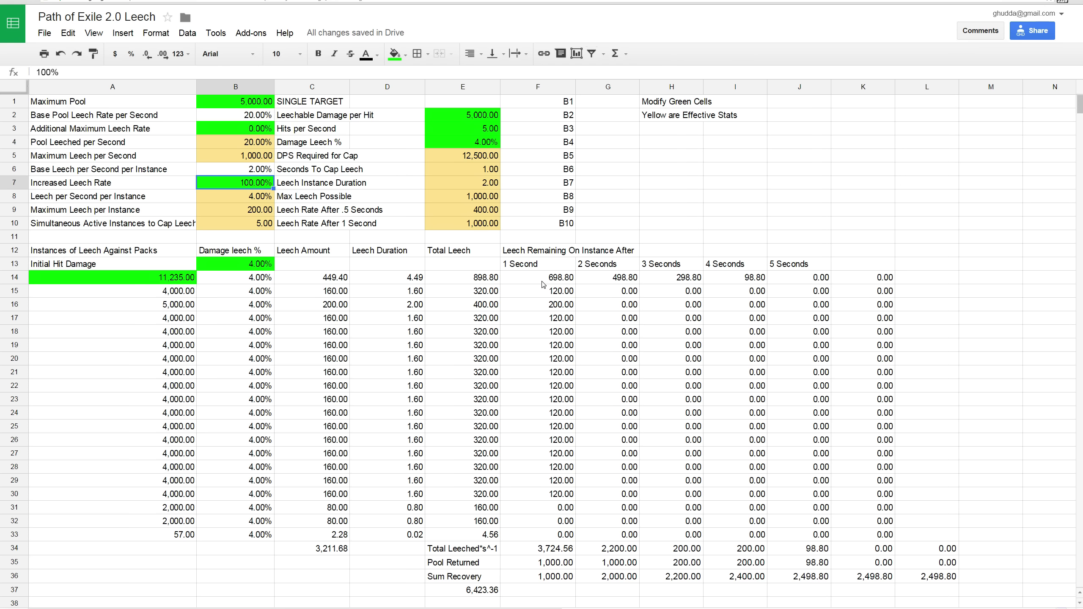
pyautogui.click(169, 282)
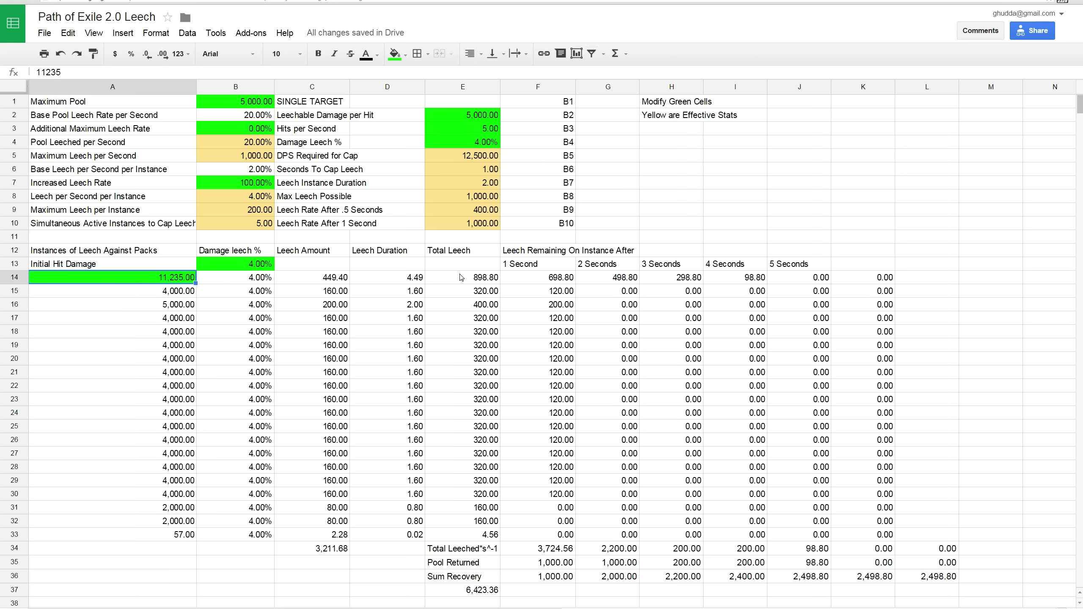
pyautogui.click(477, 282)
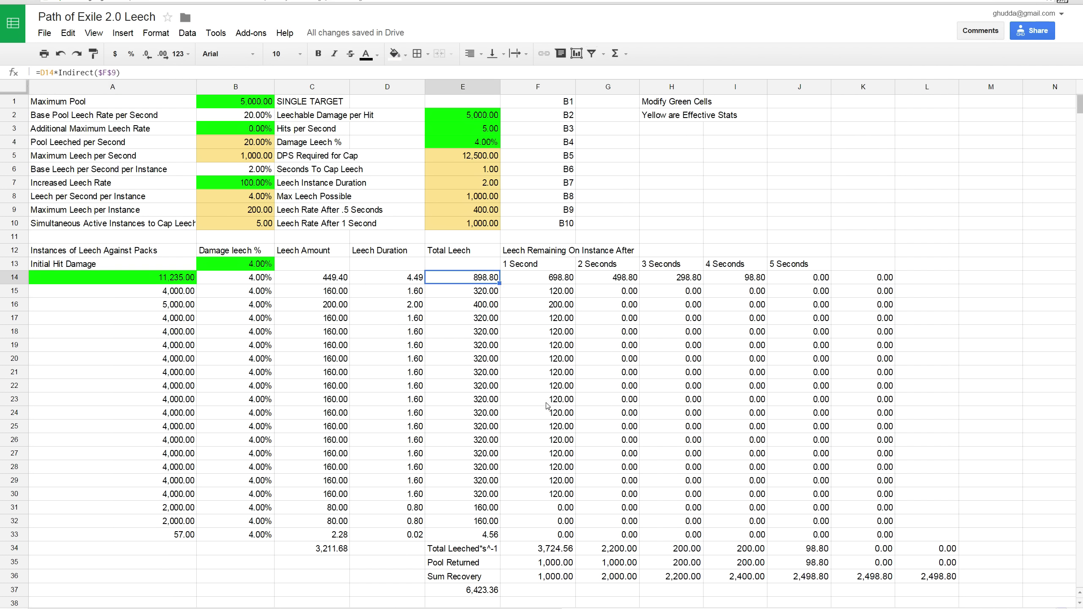
pyautogui.click(538, 280)
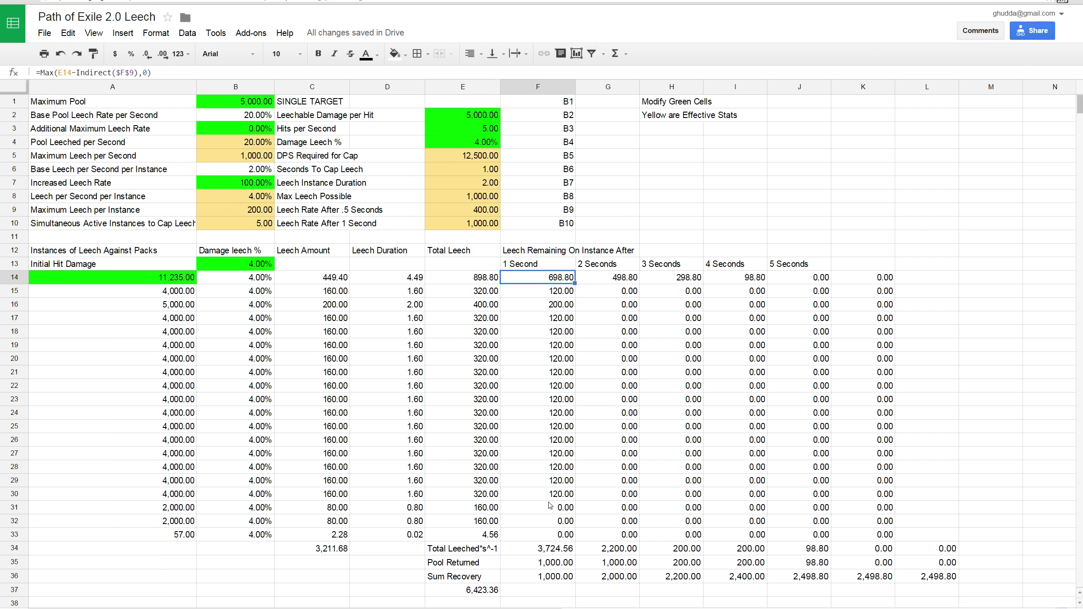
pyautogui.click(543, 551)
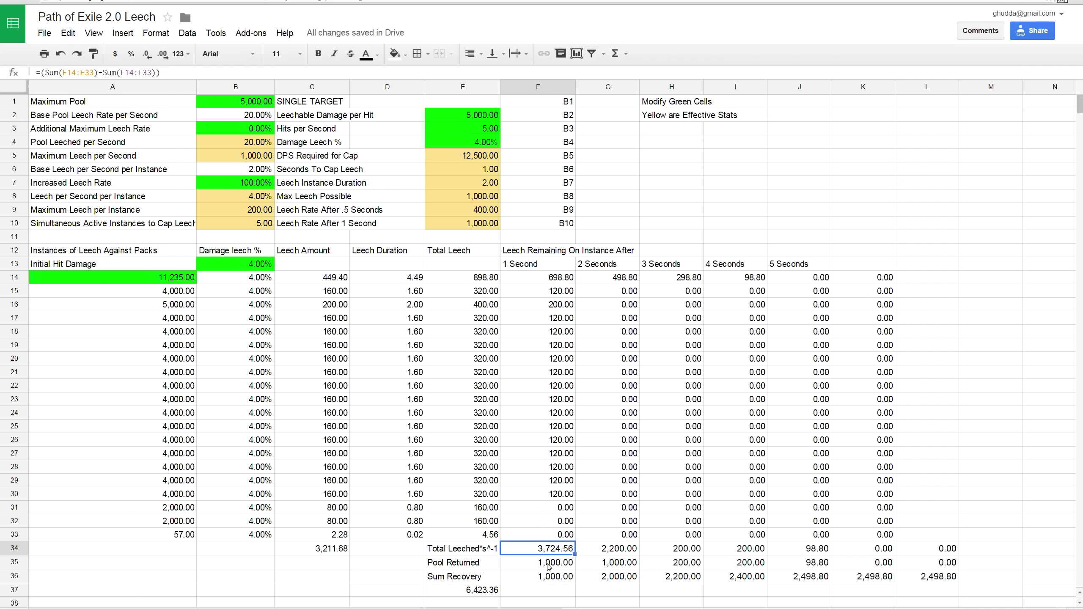
pyautogui.click(547, 567)
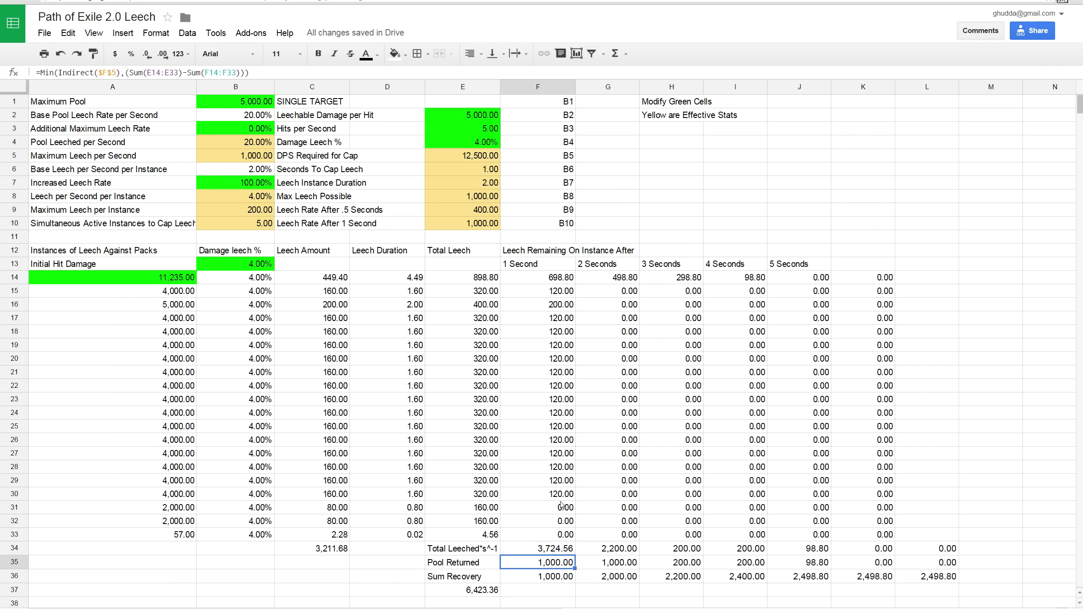
pyautogui.click(242, 159)
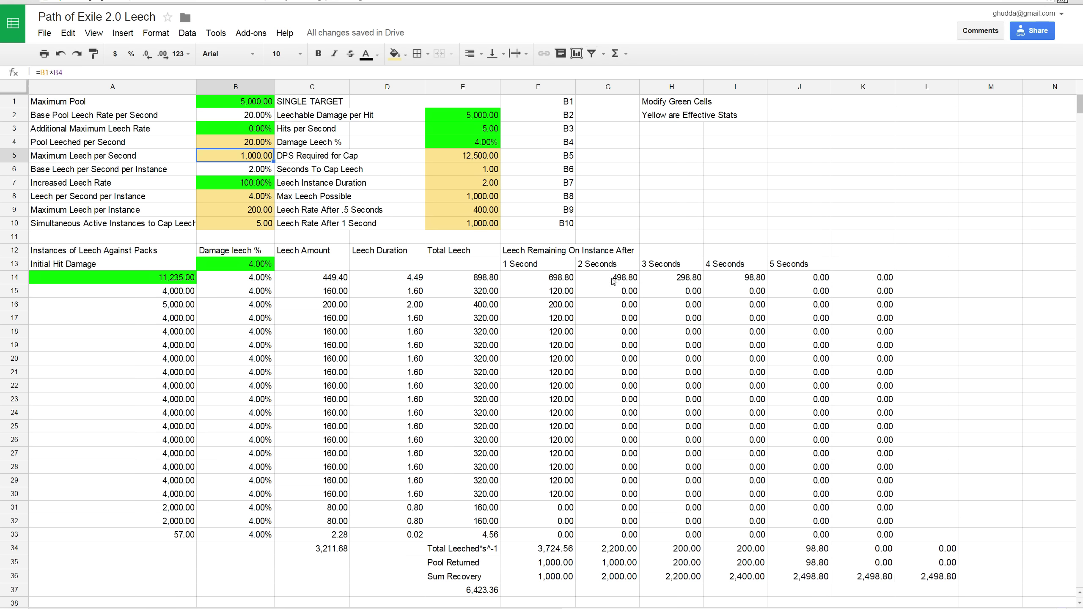
# - Examine the first hit's leech remaining after 2 to 4 seconds and the Total Leeched and Pool Returned cells through 5 seconds
pyautogui.click(635, 281)
pyautogui.click(683, 280)
pyautogui.click(749, 282)
pyautogui.click(615, 553)
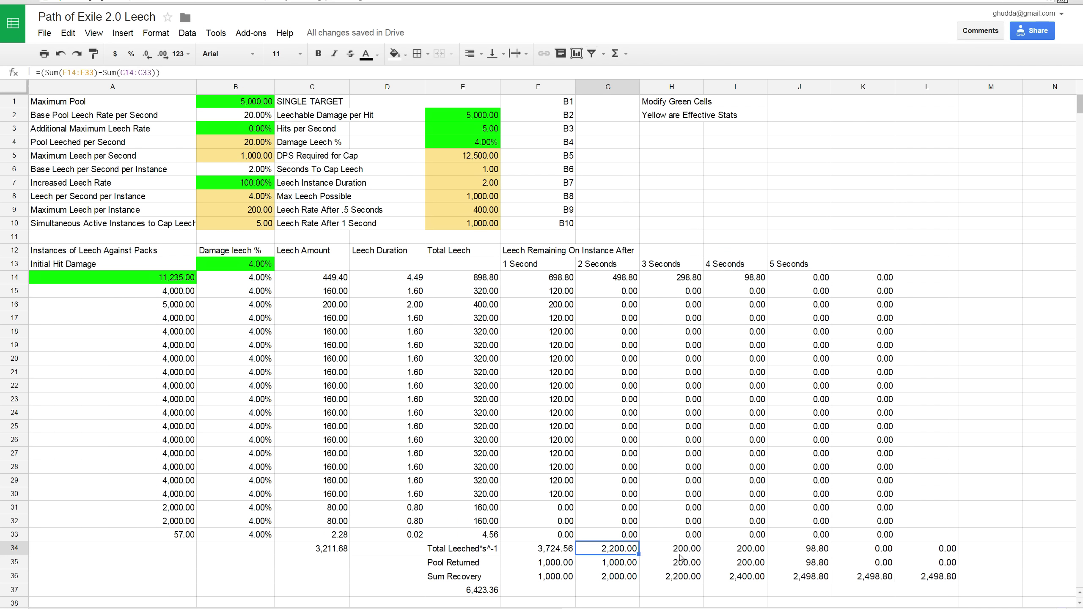
pyautogui.click(632, 567)
pyautogui.click(689, 566)
pyautogui.click(741, 567)
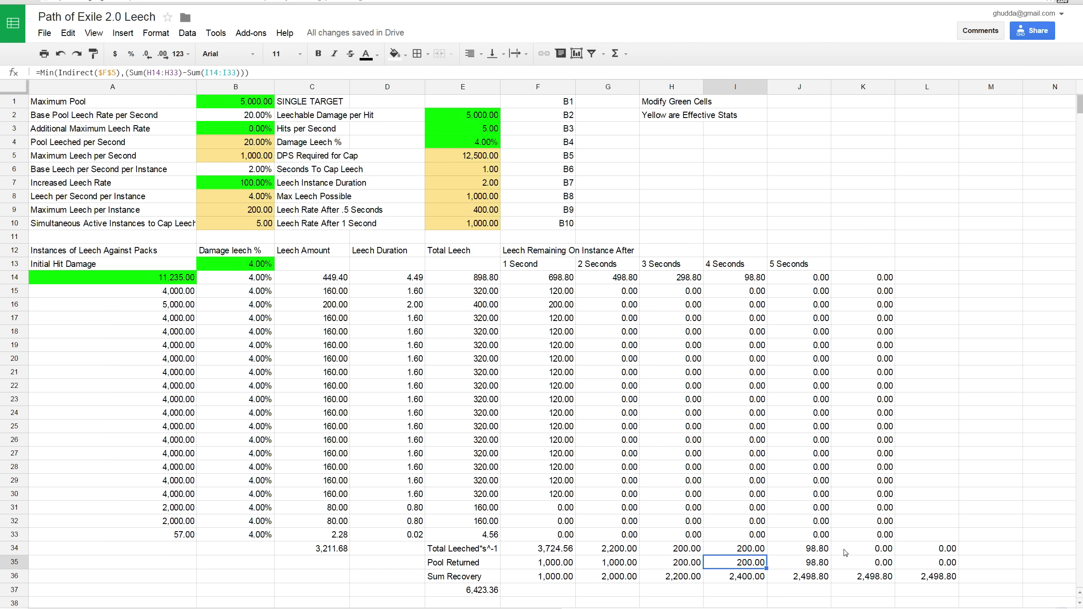
pyautogui.click(794, 566)
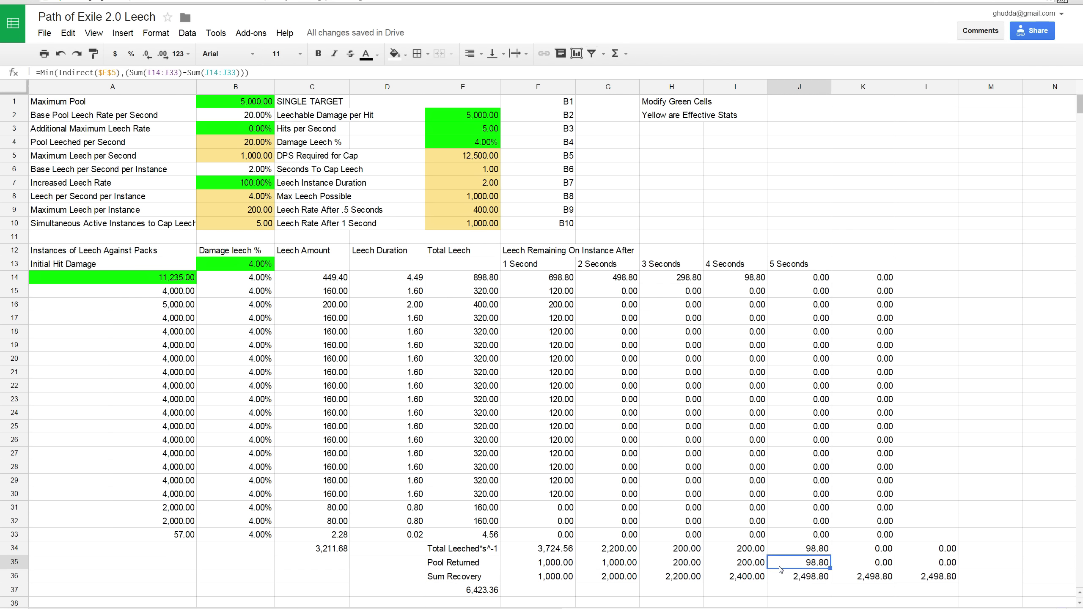
pyautogui.click(685, 176)
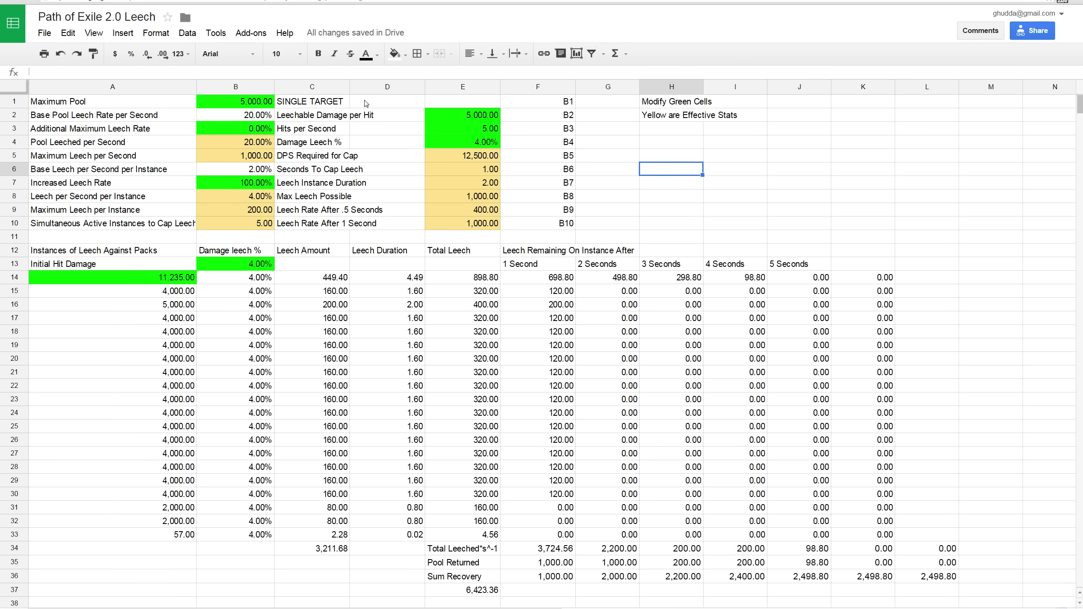
# - Examine the single-target Leechable Damage per Hit and Hits per Second inputs and the Leech Rate After .5 Seconds formula
pyautogui.click(334, 117)
pyautogui.click(400, 116)
pyautogui.click(461, 130)
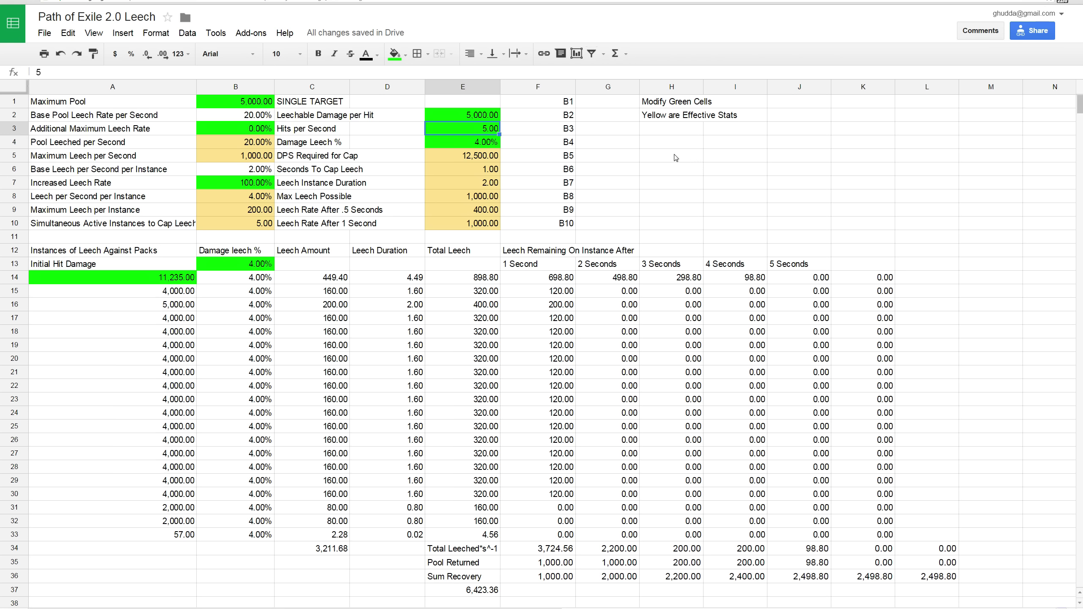
pyautogui.click(492, 119)
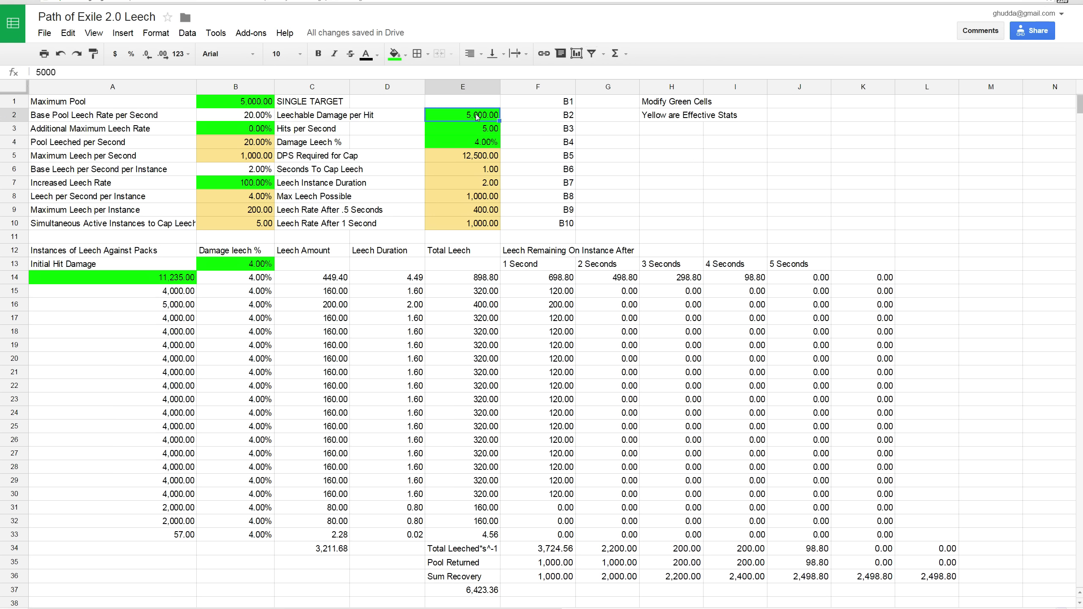
pyautogui.click(472, 131)
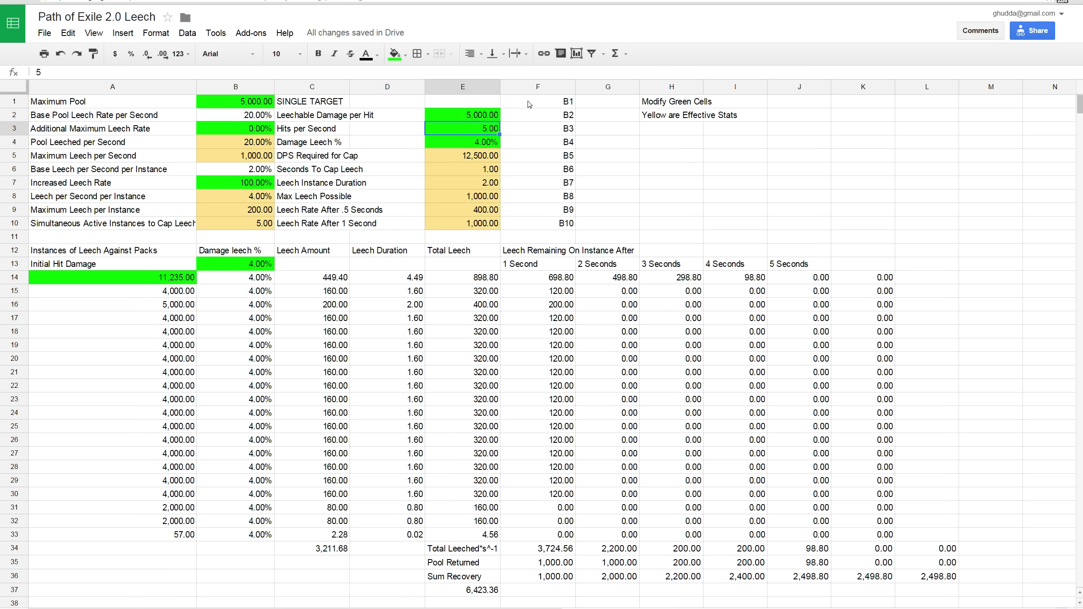
pyautogui.click(812, 196)
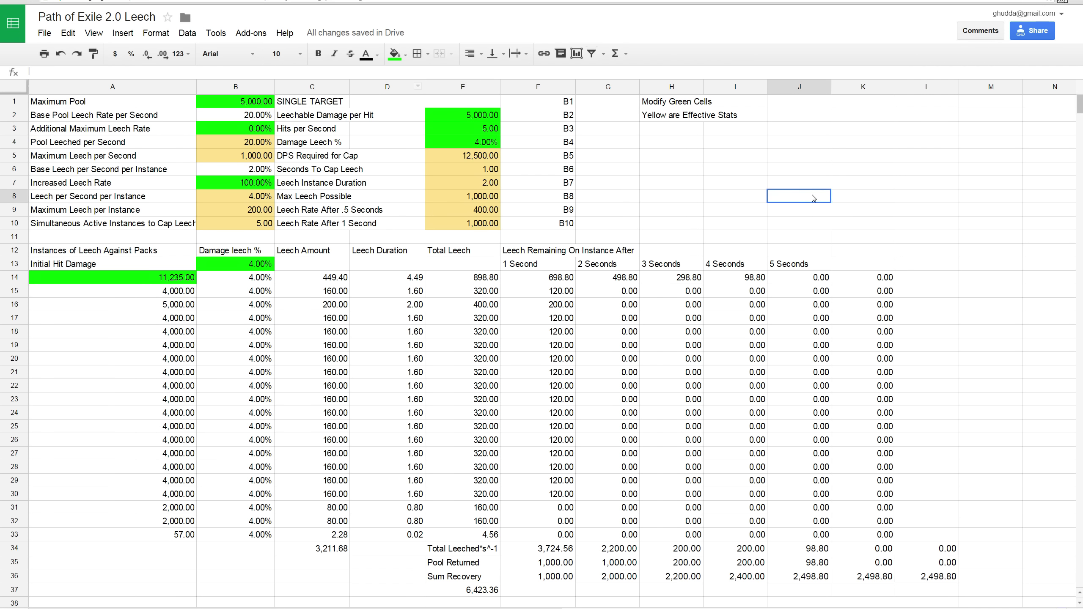
pyautogui.click(492, 209)
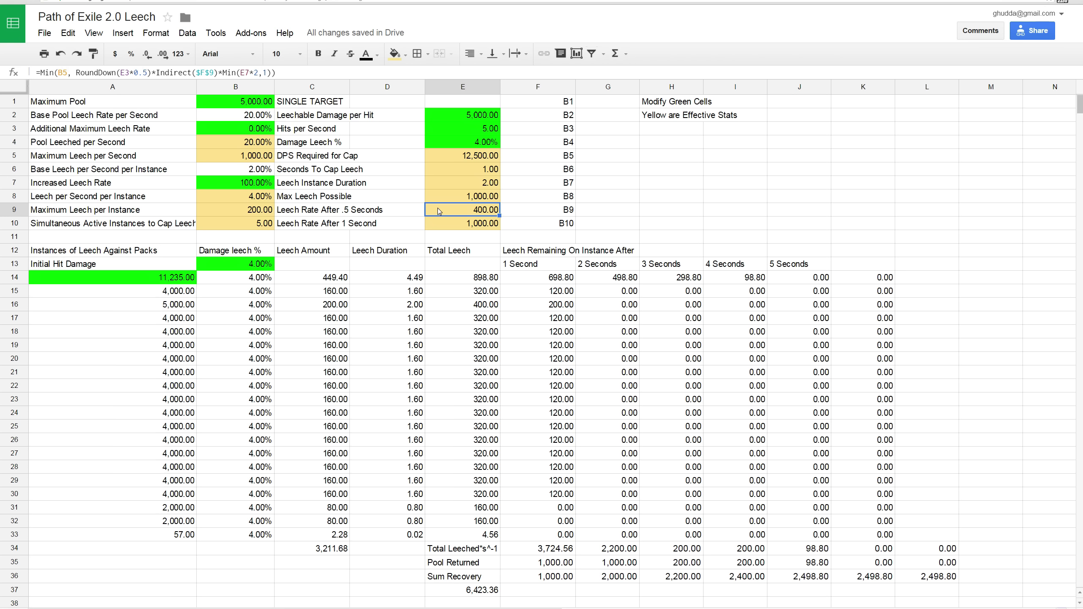
pyautogui.click(662, 190)
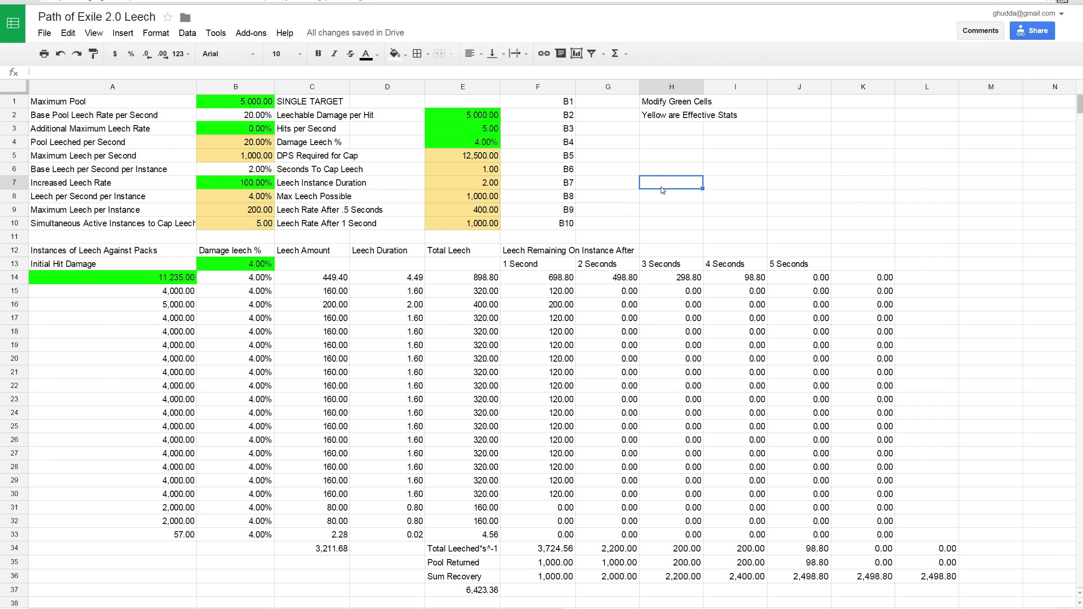